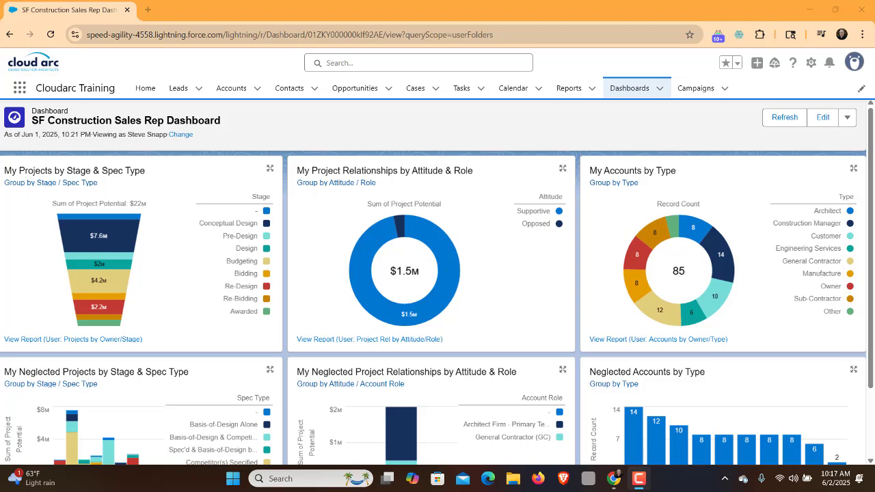
# Examine the project, relationship, account and neglected-record charts on the SF Construction Sales Rep Dashboard
pyautogui.moveTo(103, 316)
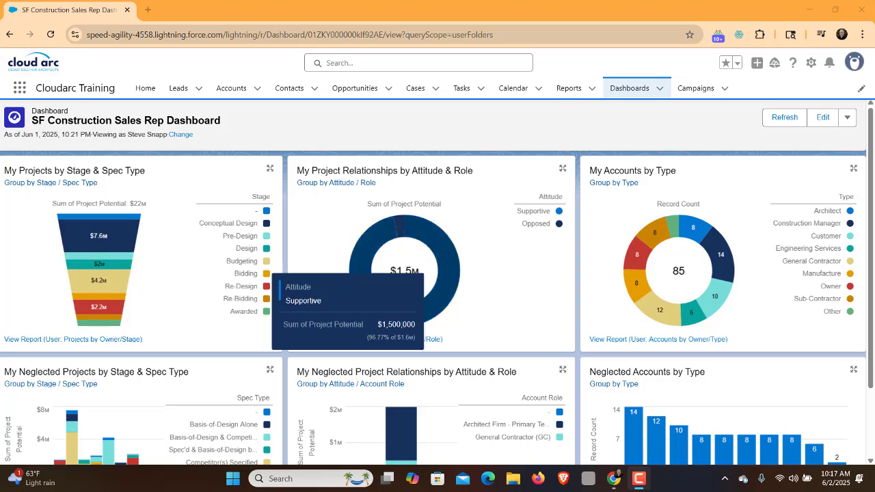
pyautogui.scroll(-1, 438, 280)
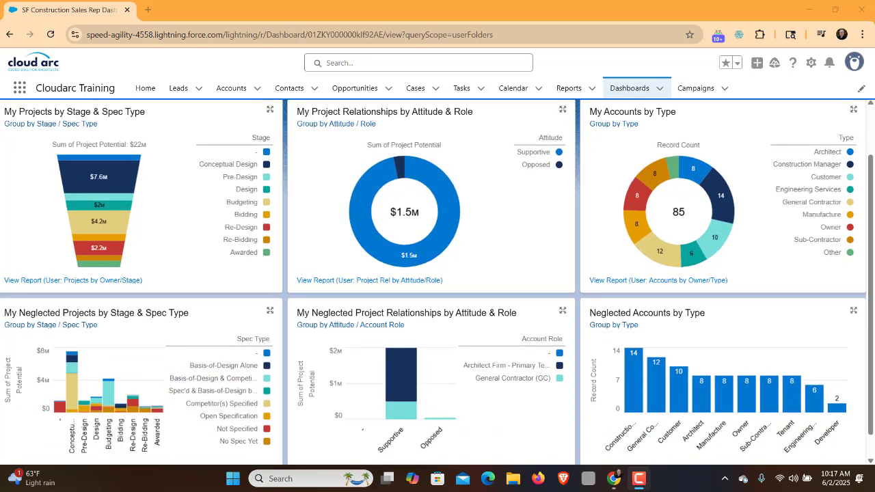
pyautogui.scroll(-1, 437, 280)
pyautogui.scroll(2, 437, 281)
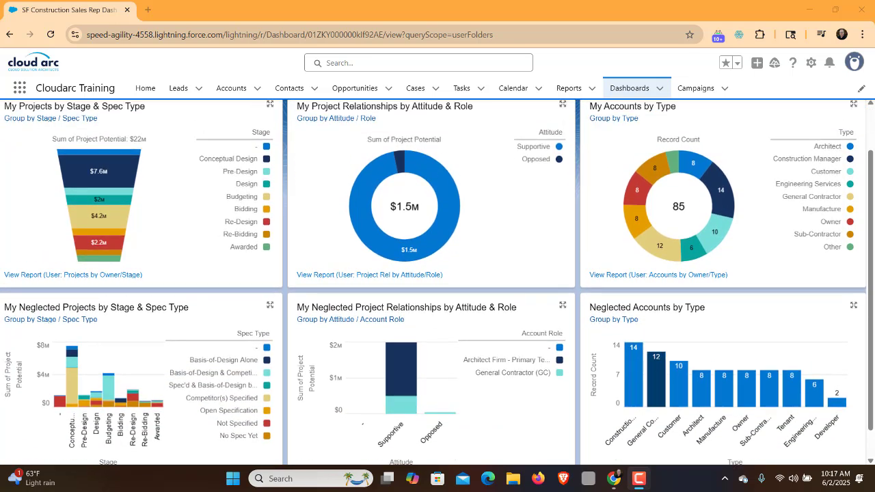
pyautogui.scroll(-2, 437, 281)
pyautogui.scroll(3, 437, 280)
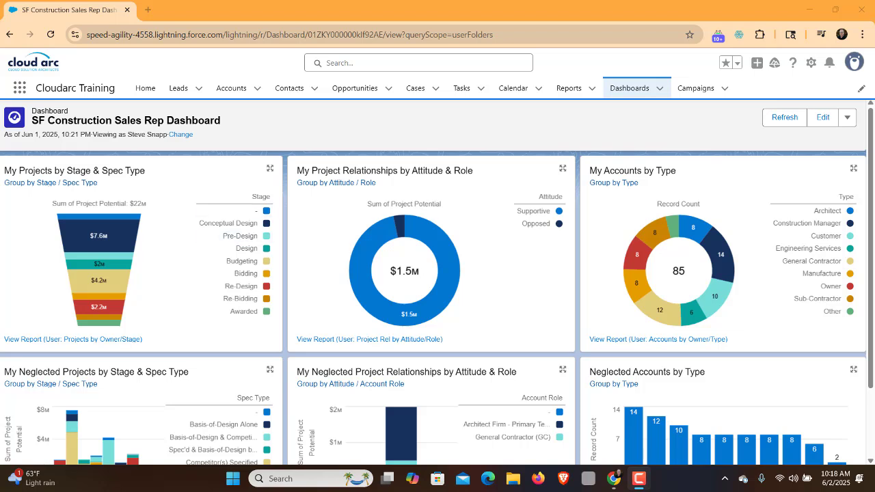
pyautogui.scroll(-2, 437, 280)
pyautogui.scroll(2, 437, 281)
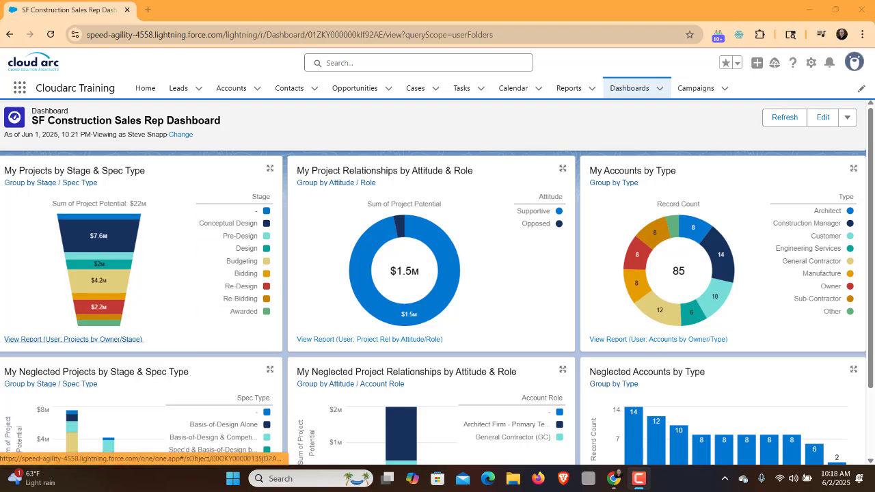
# Open the source report of the My Projects by Stage & Spec Type chart and put it in edit mode
pyautogui.click(73, 339)
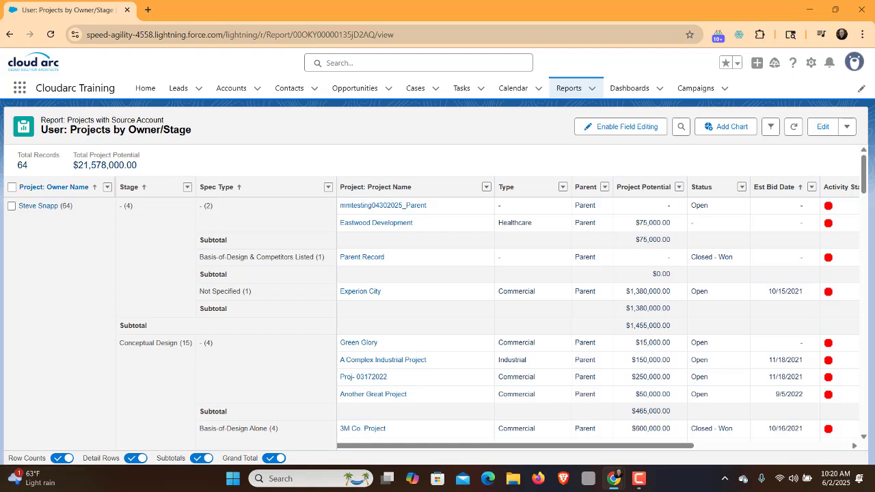
pyautogui.moveTo(71, 130); pyautogui.dragTo(191, 130)
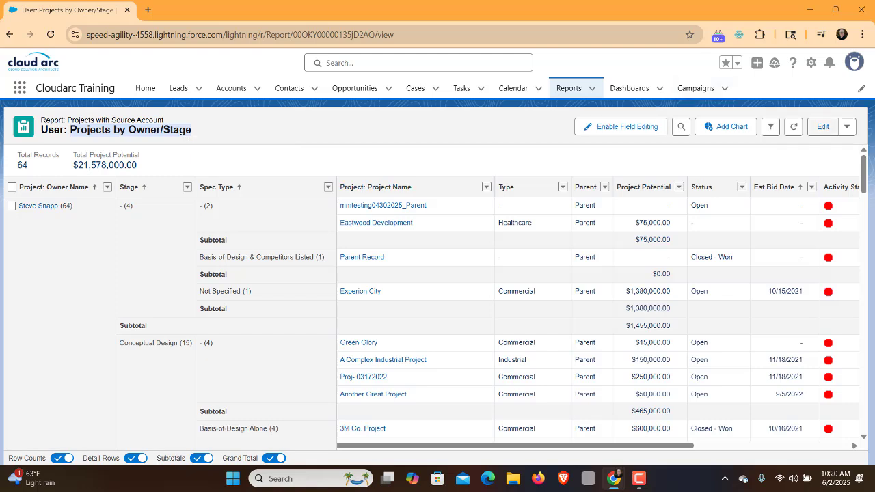
pyautogui.click(823, 126)
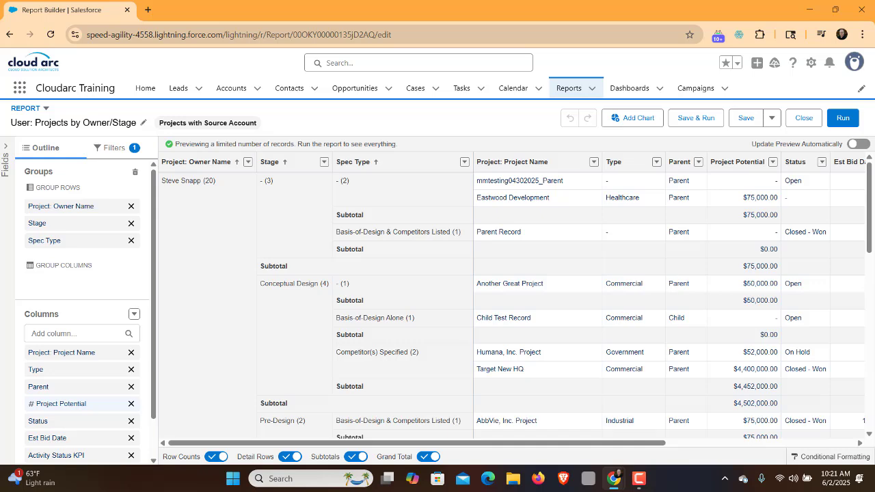
# Try adding a chart to the report and view its chart properties, leaving the report editor without saving
pyautogui.click(632, 117)
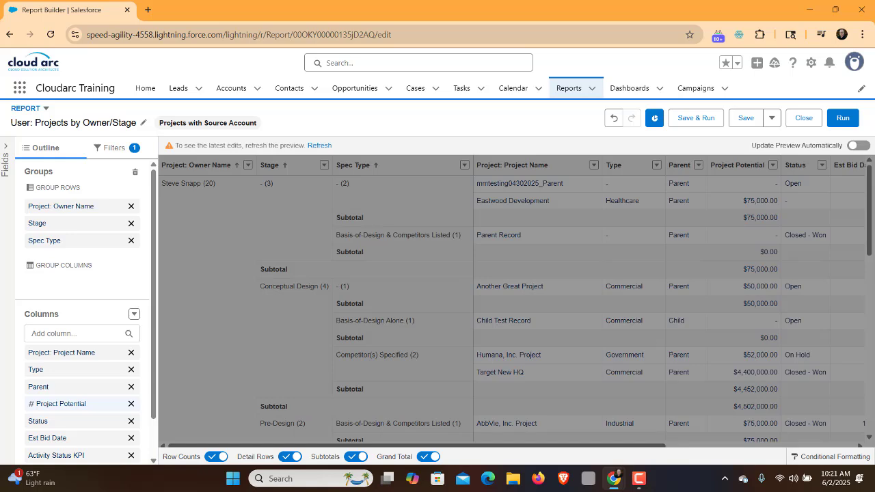
pyautogui.click(320, 145)
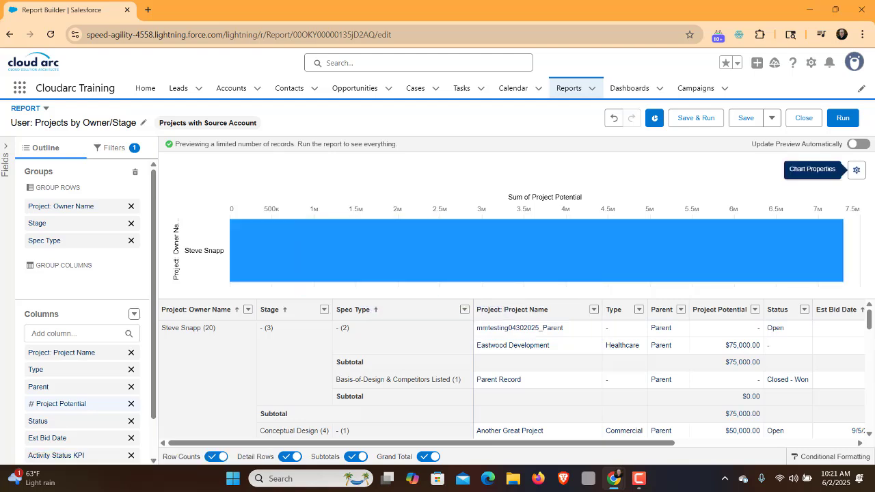
pyautogui.click(856, 171)
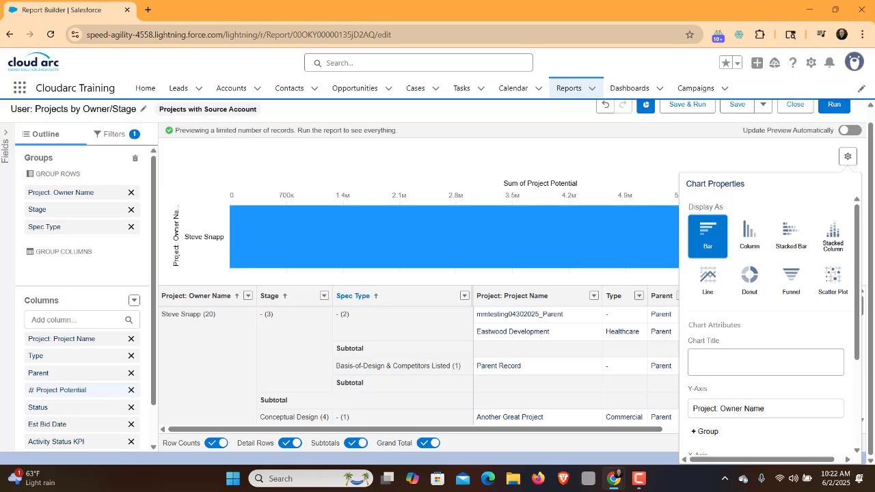
pyautogui.scroll(1, 437, 280)
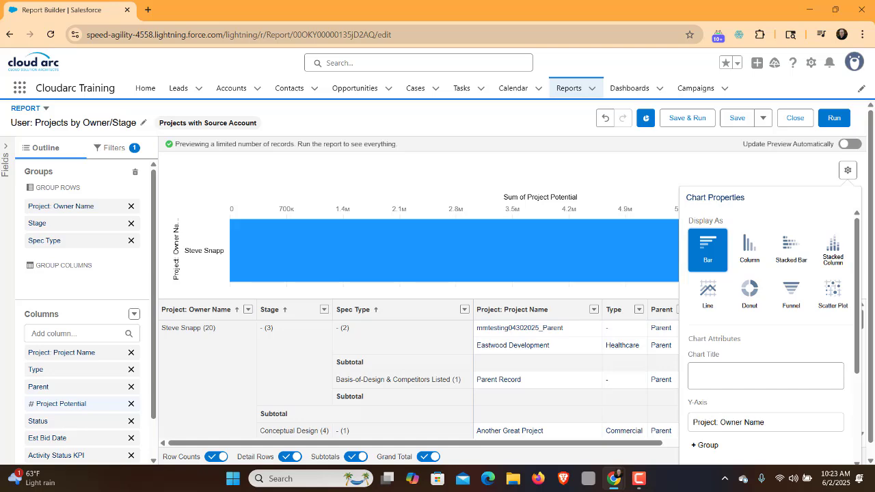
pyautogui.click(795, 117)
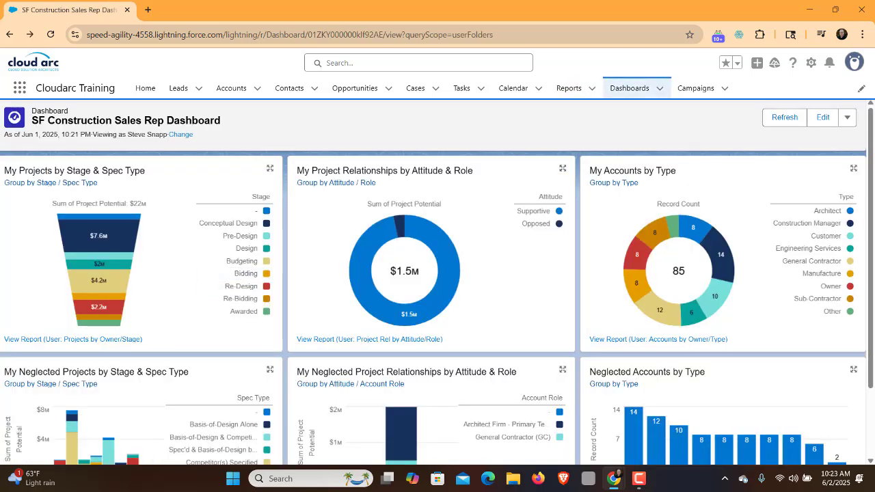
# Start a new dashboard named "Example Projects" with the description "This shows examples projects"
pyautogui.click(629, 89)
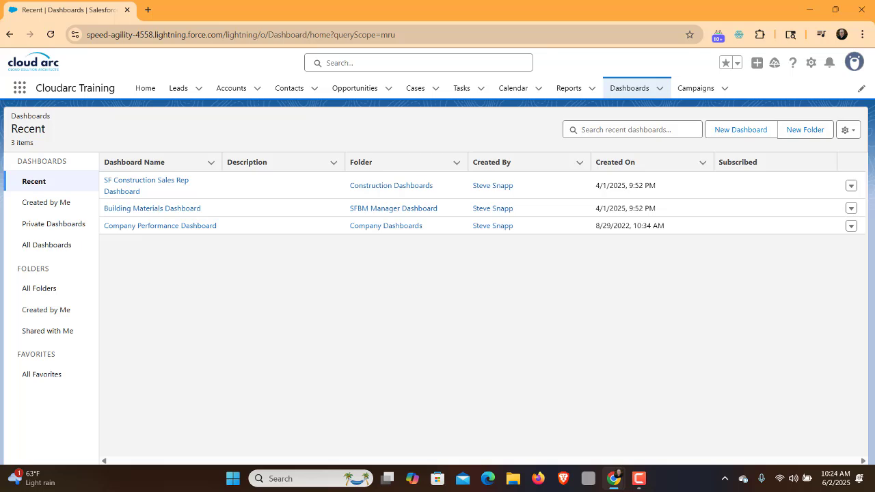
pyautogui.click(740, 129)
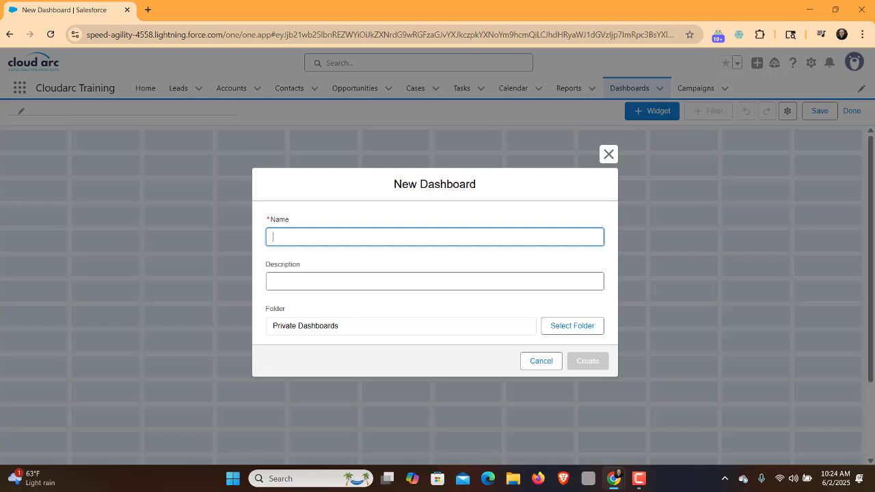
pyautogui.write('Example Pro')
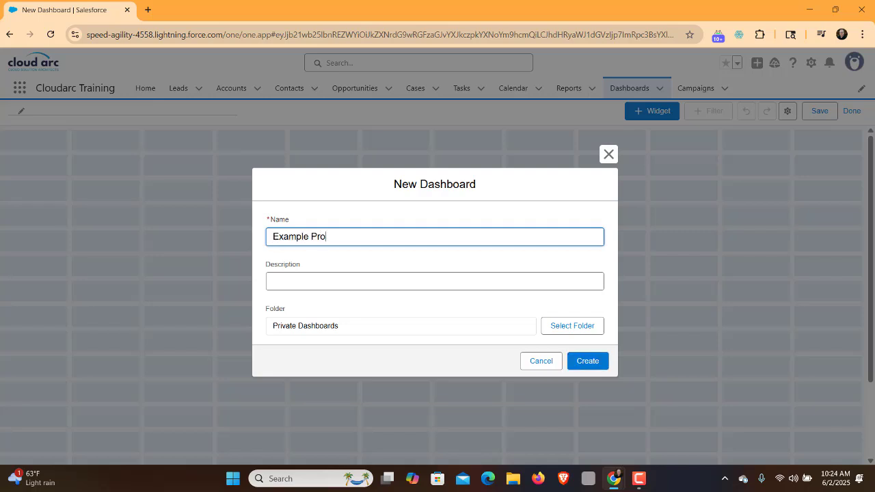
pyautogui.write('jects')
pyautogui.press('Tab')
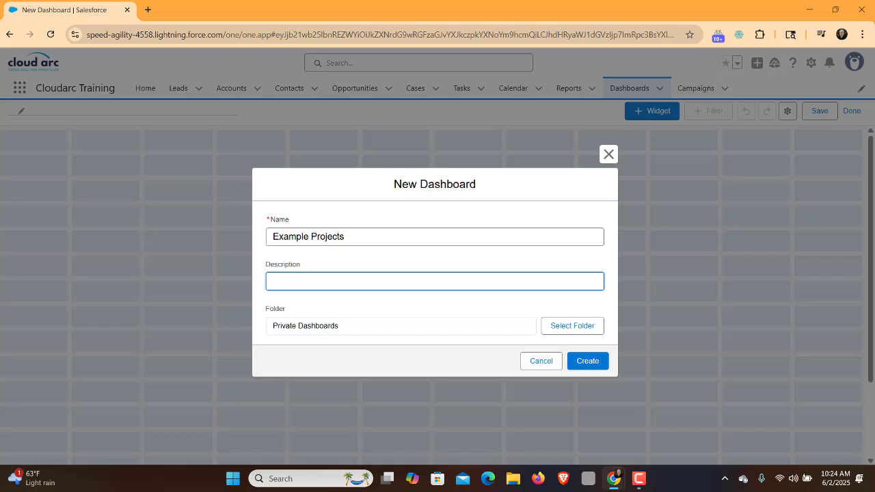
pyautogui.write('This shows examples')
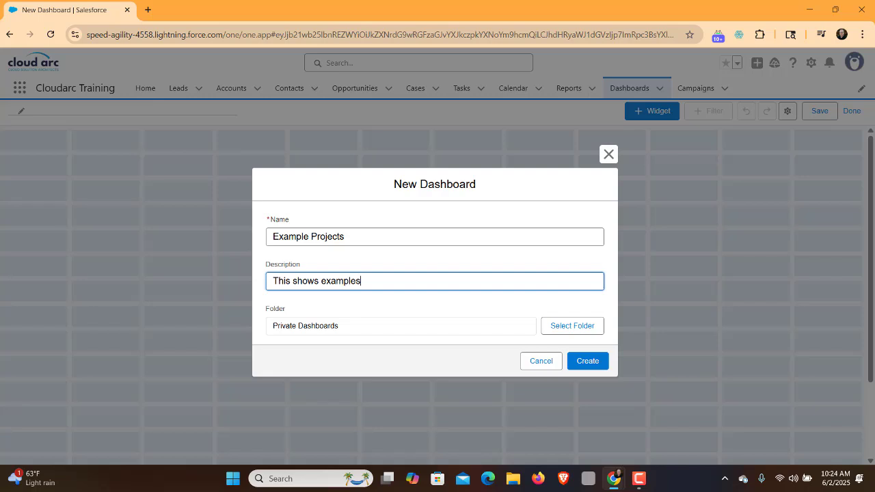
pyautogui.write(' projects')
# Set the new dashboard's folder to Company Dashboards and create the dashboard
pyautogui.moveTo(286, 309); pyautogui.dragTo(265, 309)
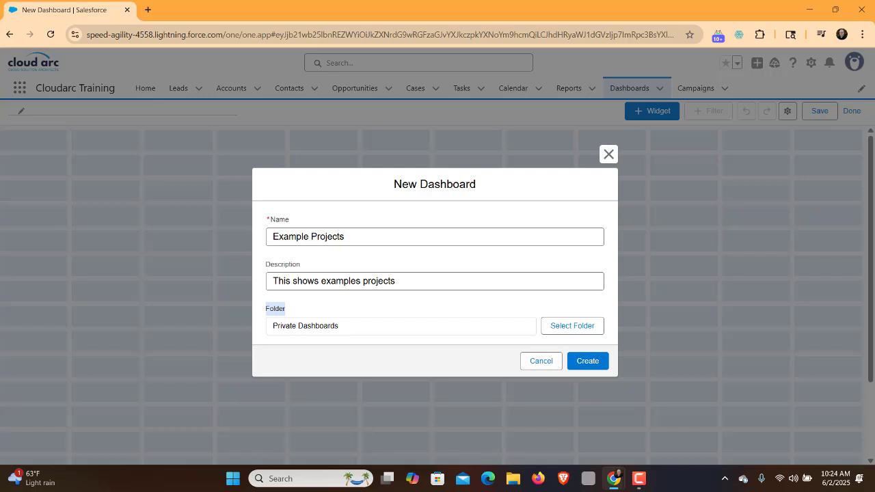
pyautogui.click(573, 326)
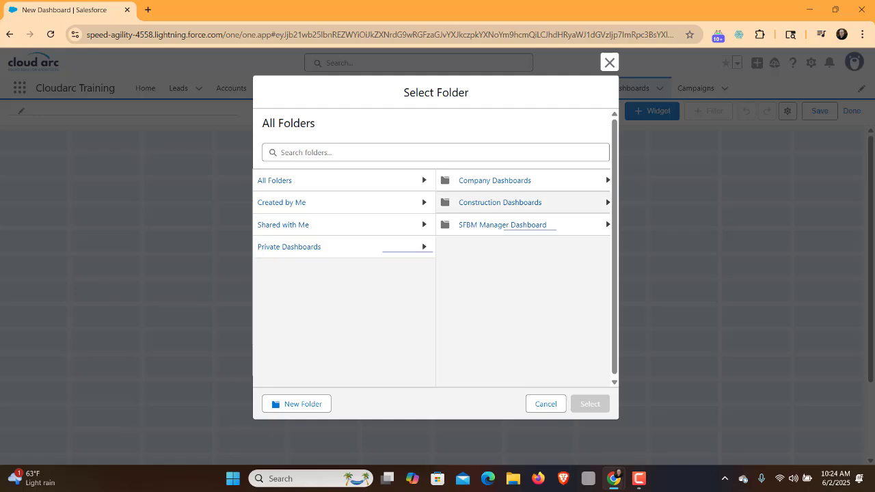
pyautogui.click(495, 180)
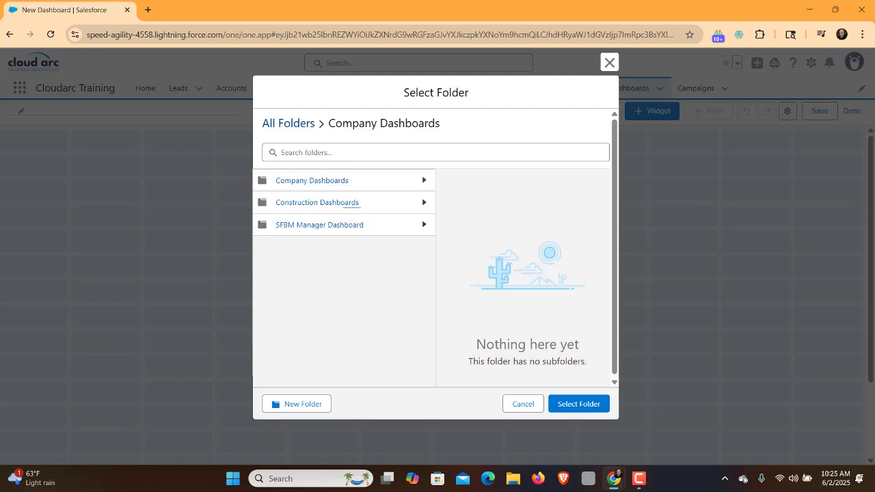
pyautogui.click(312, 180)
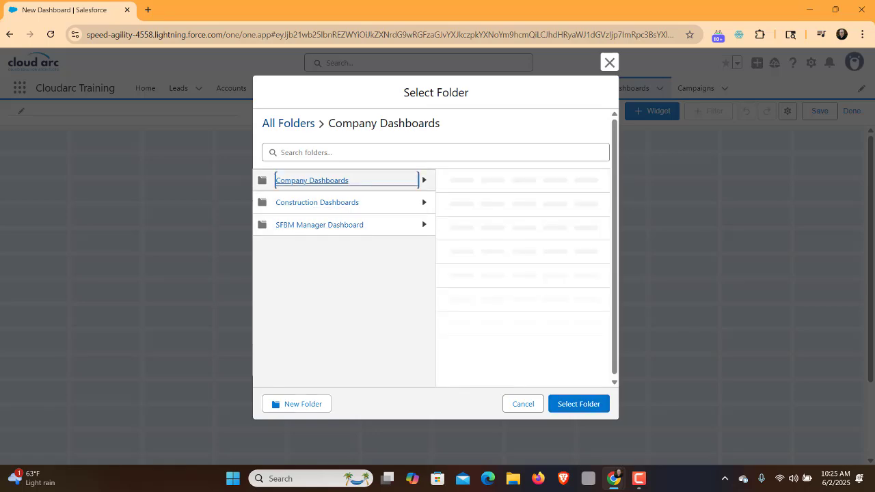
pyautogui.click(579, 404)
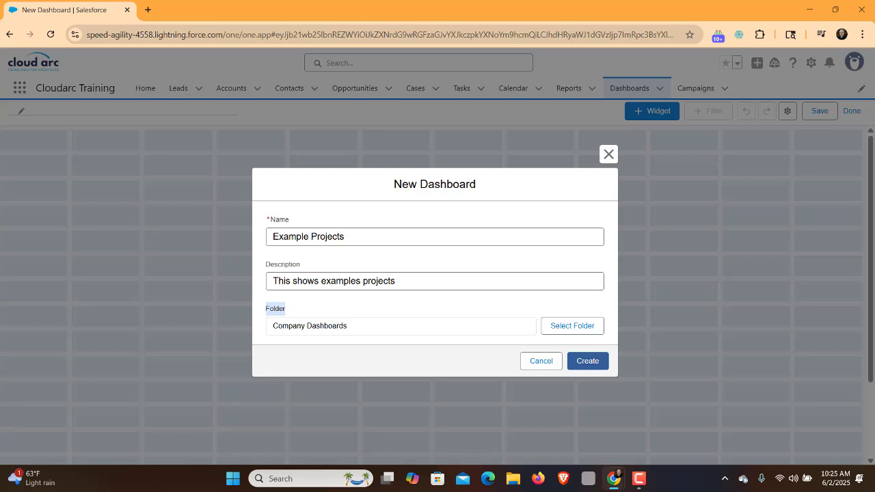
pyautogui.click(588, 361)
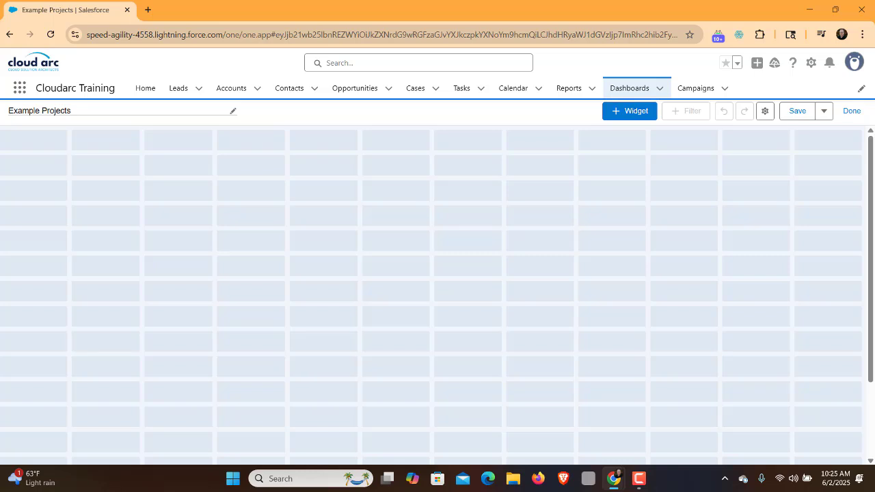
# Start a chart or table widget based on the User: Projects by Owner/Stage report
pyautogui.click(629, 111)
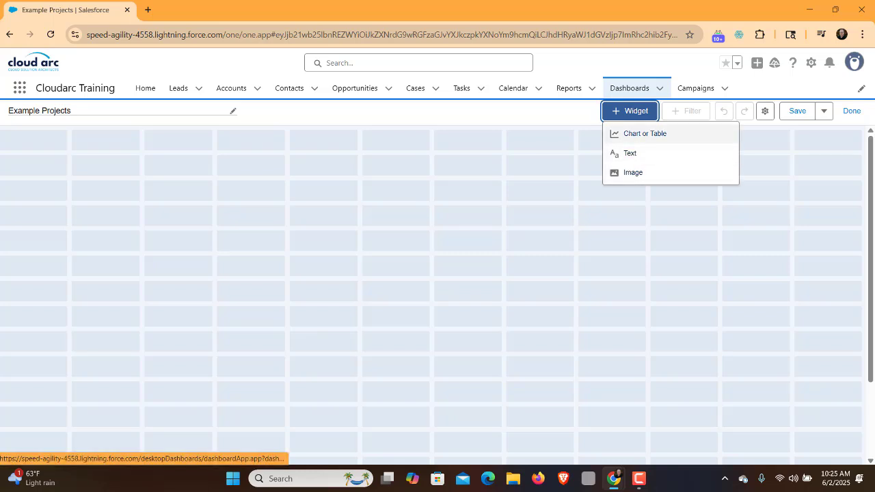
pyautogui.click(645, 133)
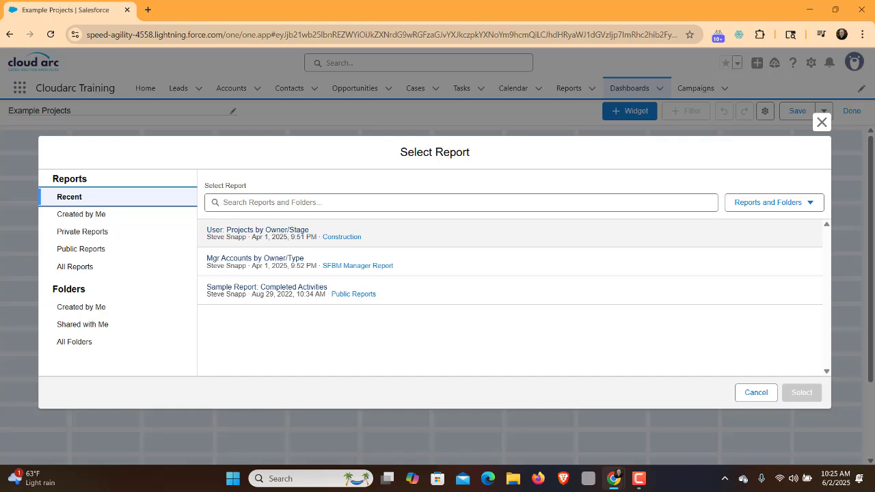
pyautogui.click(260, 233)
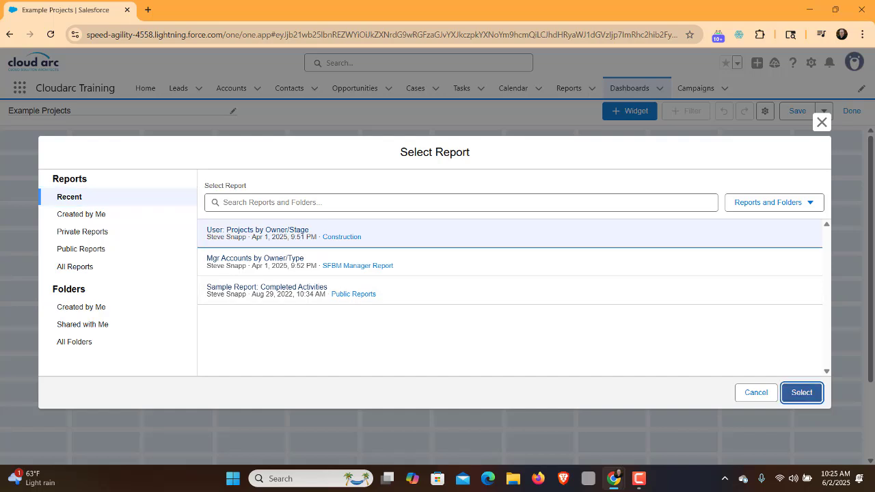
pyautogui.click(801, 392)
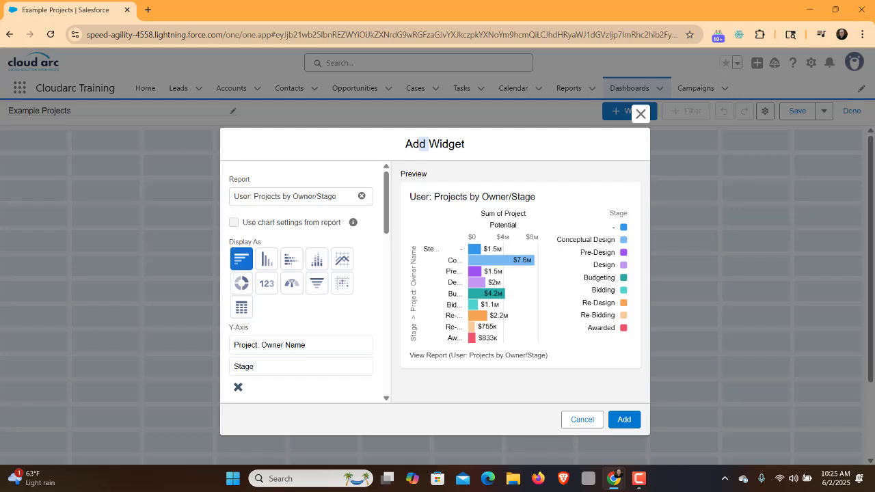
pyautogui.click(424, 144)
# Preview the widget as a stacked bar chart, restoring the bar display with Stage as the second Y-axis grouping
pyautogui.click(291, 259)
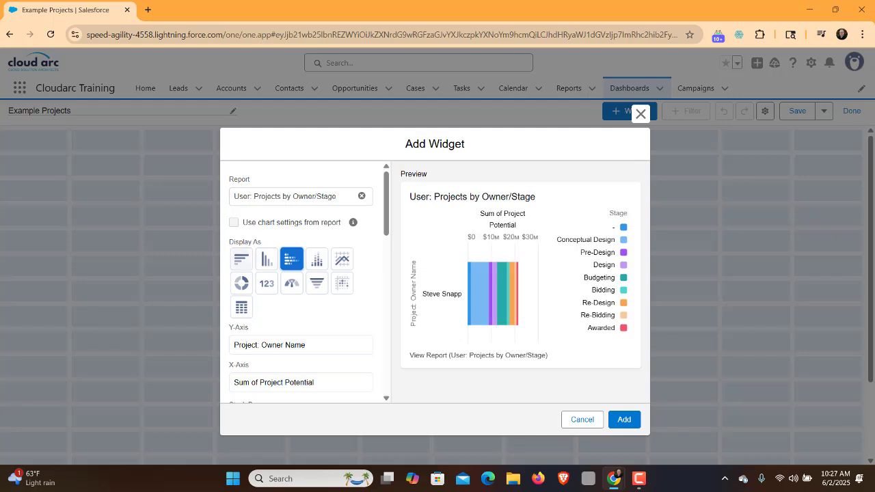
pyautogui.click(241, 259)
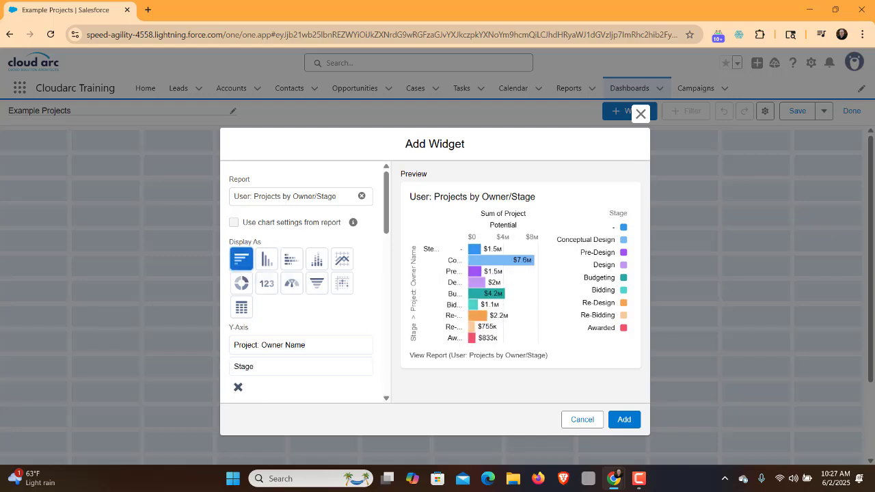
pyautogui.click(301, 367)
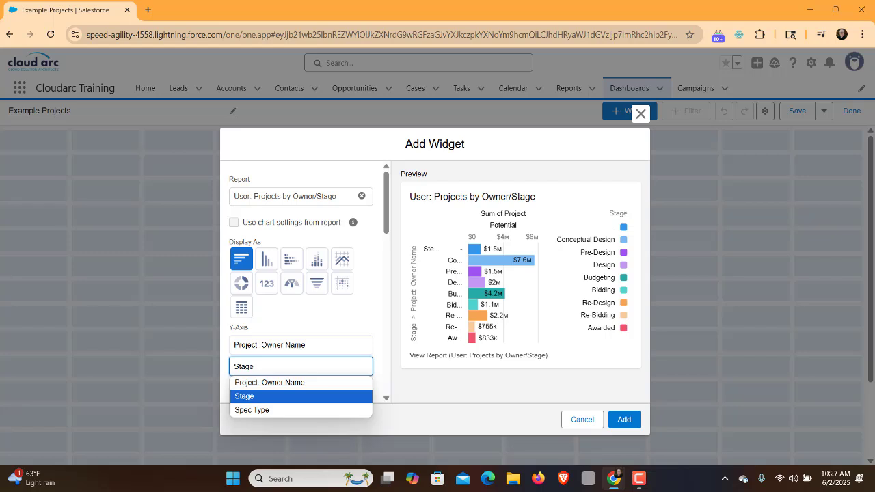
pyautogui.scroll(-1, 306, 281)
pyautogui.click(301, 310)
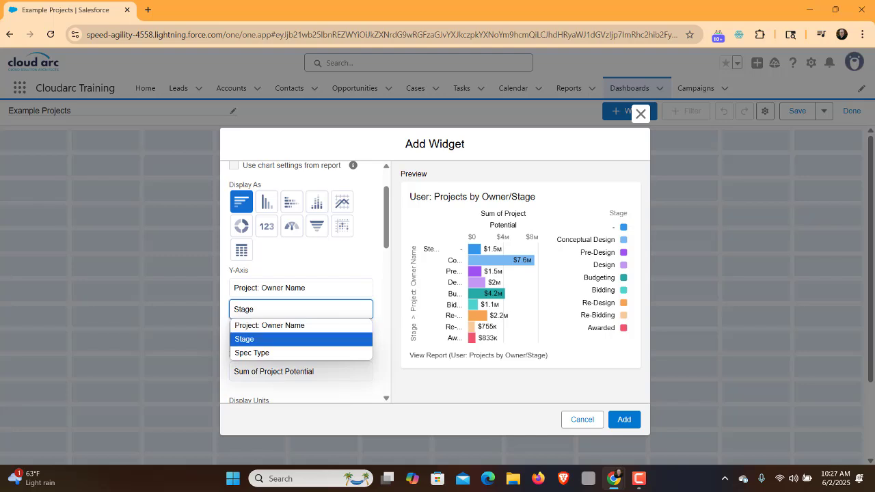
pyautogui.click(273, 340)
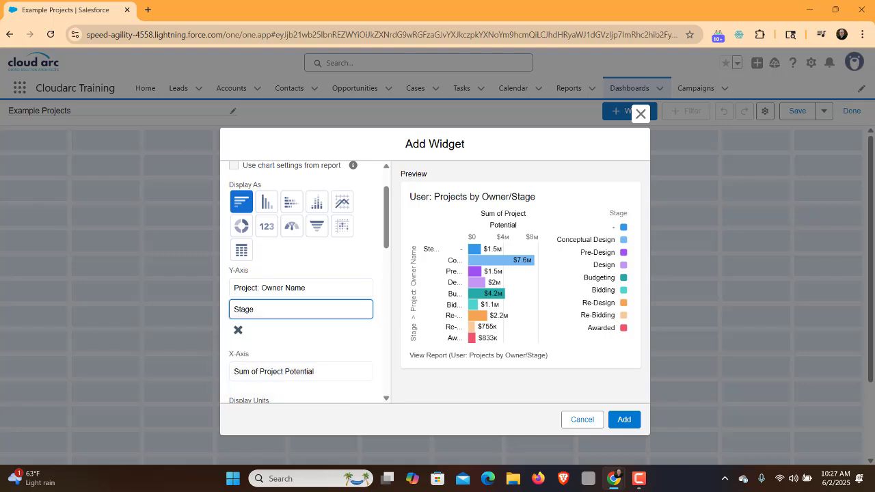
# Try Stage as the first Y-axis grouping, restoring Project: Owner Name first and Stage second each time
pyautogui.click(273, 288)
pyautogui.click(260, 318)
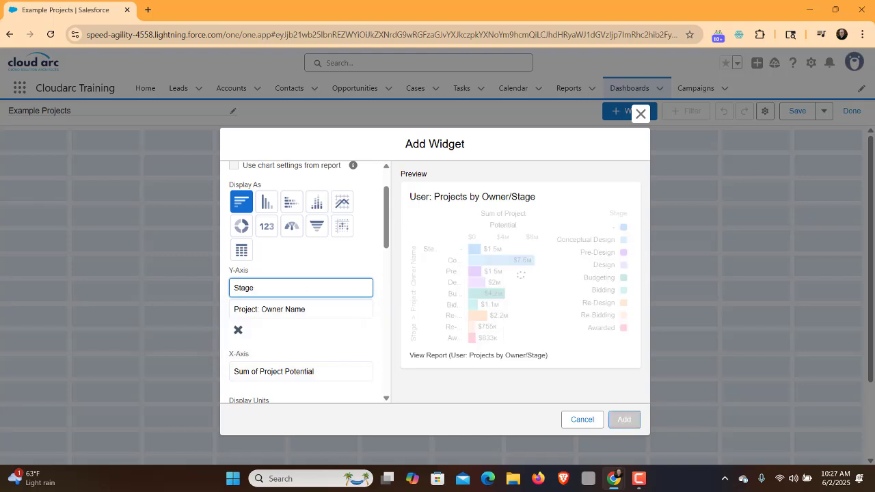
pyautogui.click(273, 310)
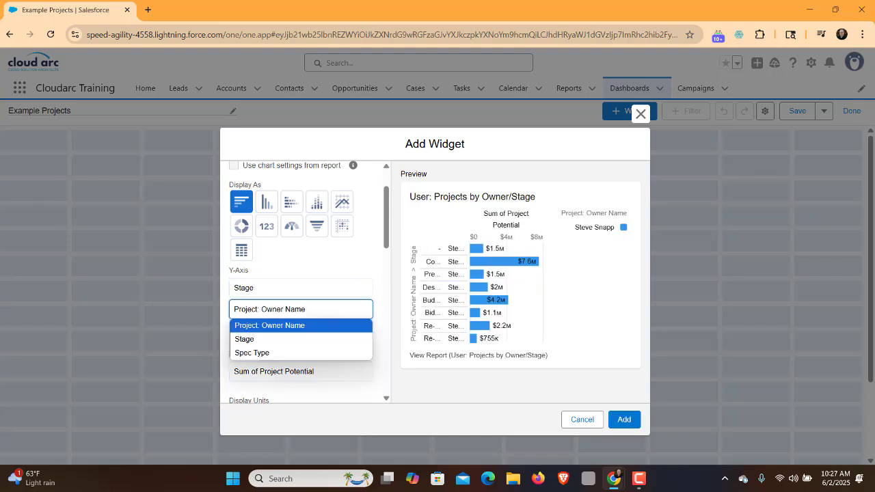
pyautogui.click(260, 339)
pyautogui.click(273, 287)
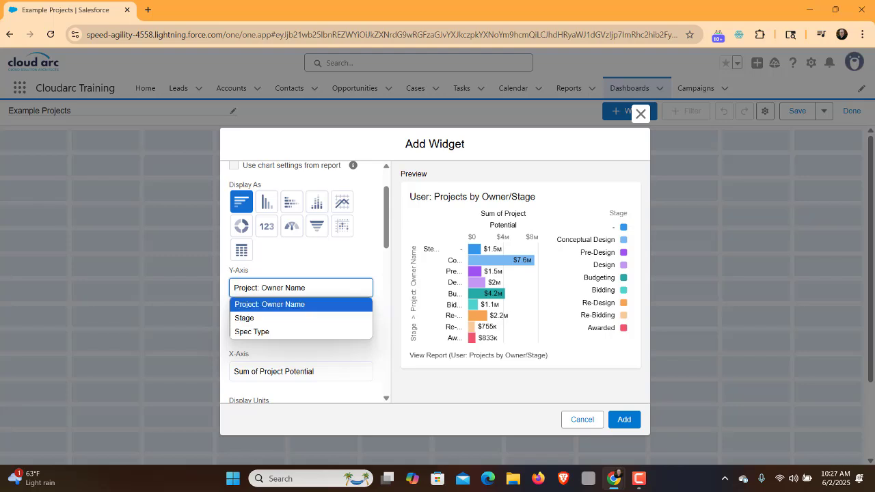
pyautogui.click(270, 305)
pyautogui.click(301, 309)
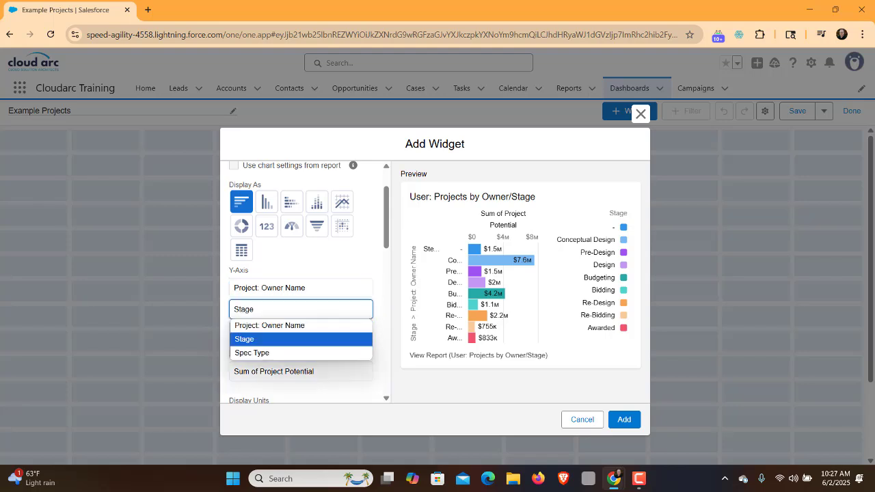
pyautogui.click(273, 339)
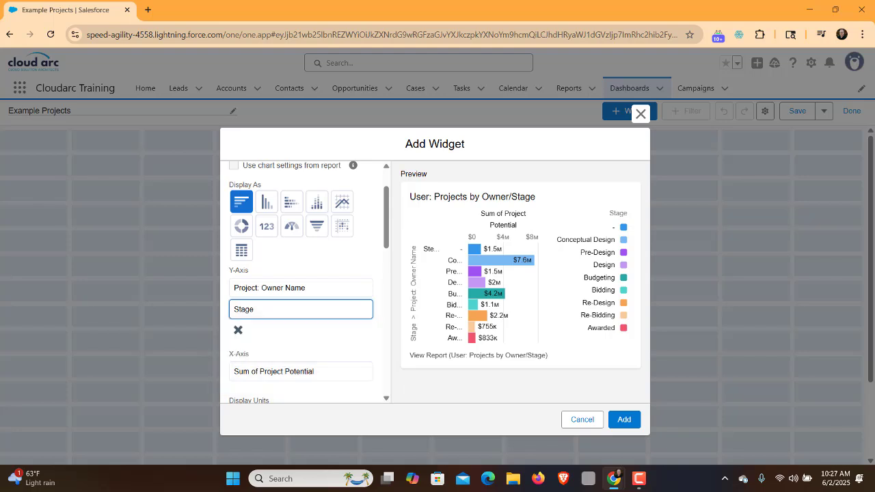
pyautogui.click(301, 287)
pyautogui.click(260, 319)
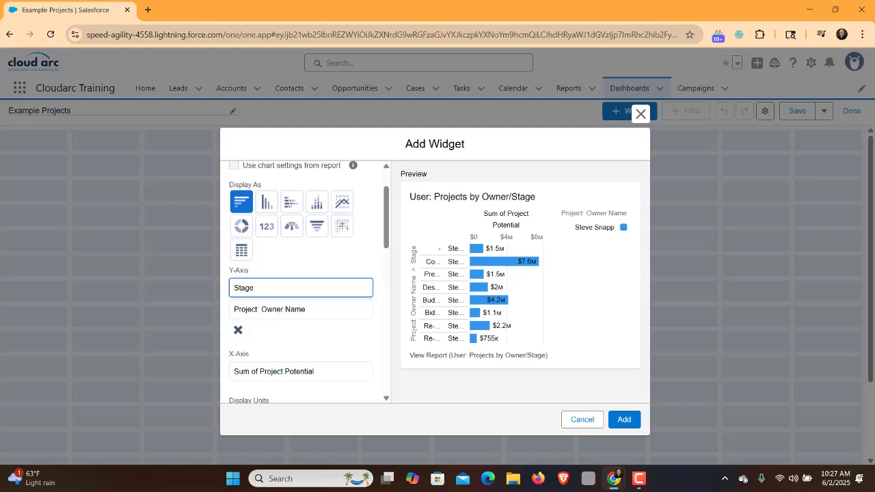
pyautogui.click(301, 288)
pyautogui.press('Return')
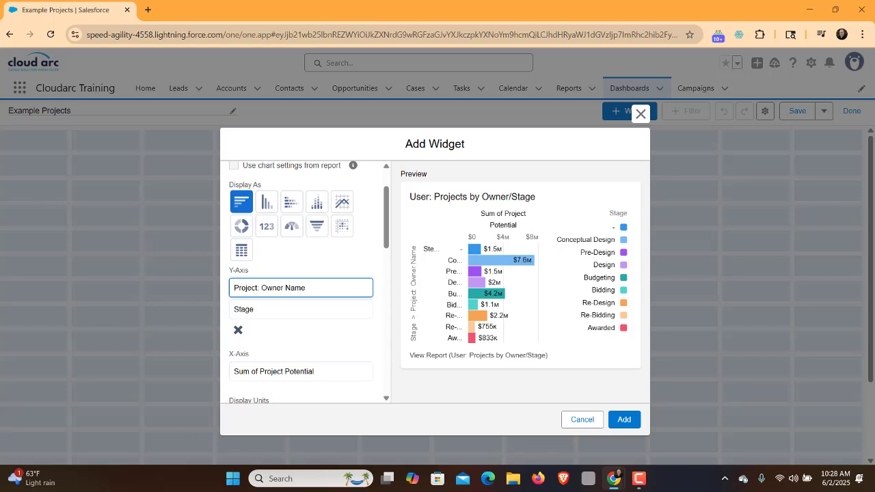
# Preview the widget as a stacked horizontal bar, horizontal bar, vertical bar and stacked vertical bar chart
pyautogui.click(291, 202)
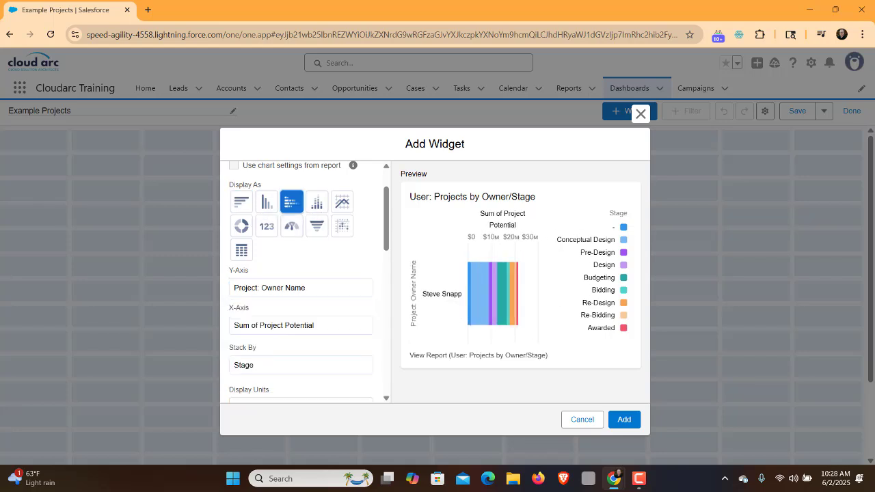
pyautogui.scroll(-1, 307, 282)
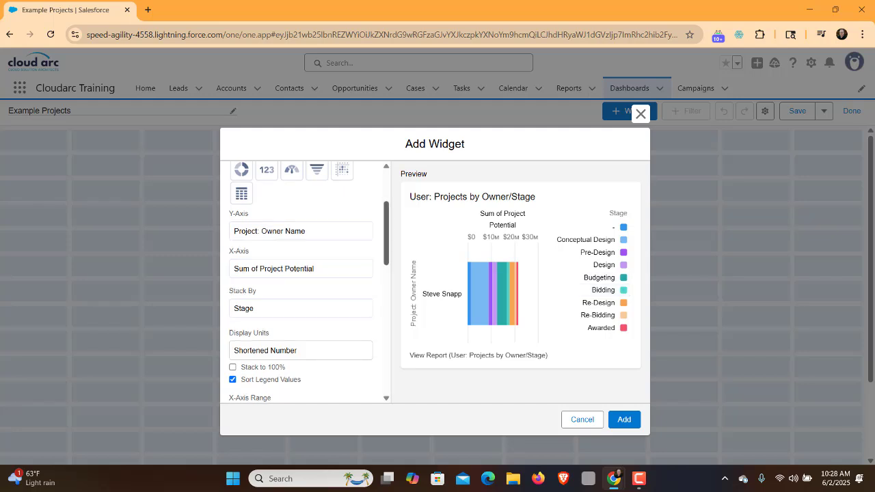
pyautogui.scroll(3, 304, 280)
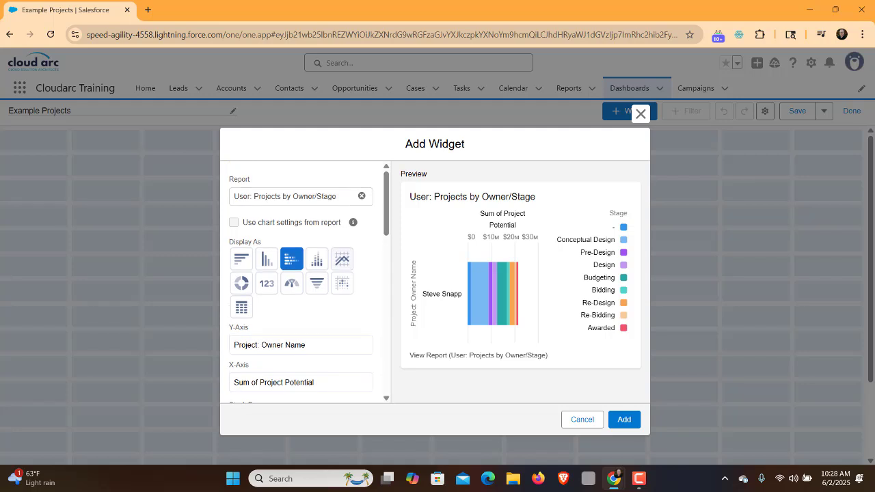
pyautogui.click(242, 259)
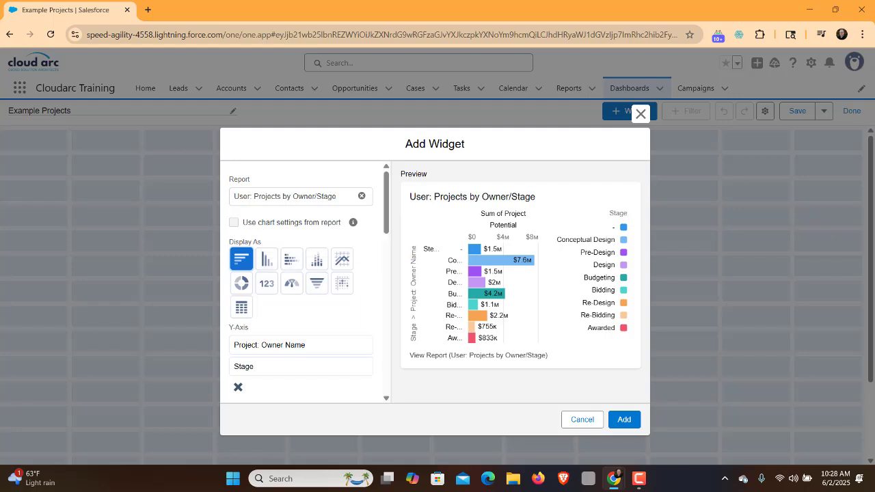
pyautogui.scroll(-1, 301, 284)
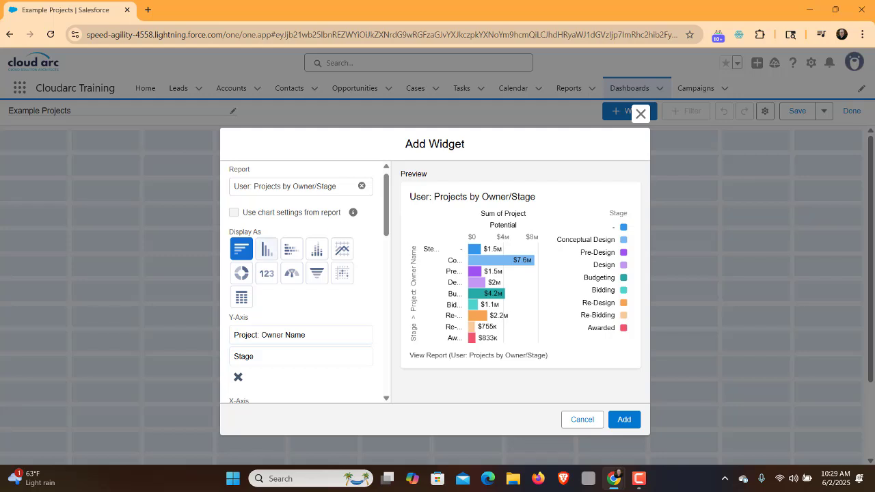
pyautogui.click(266, 249)
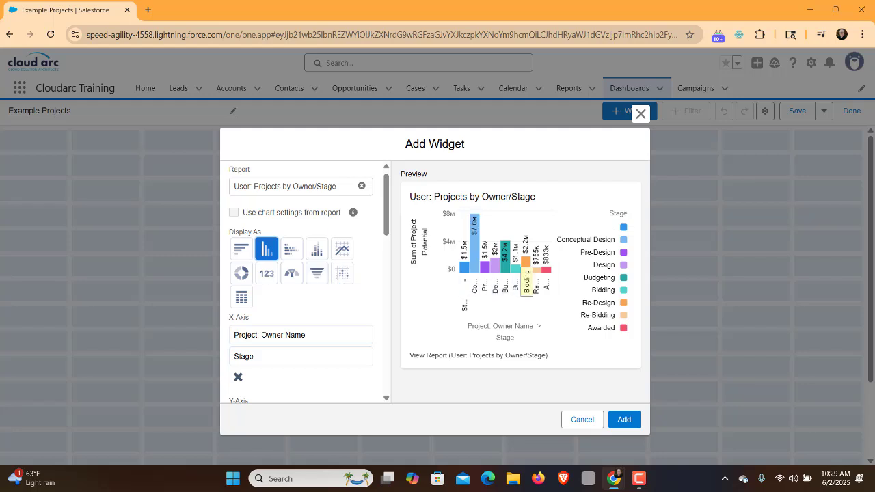
pyautogui.click(317, 250)
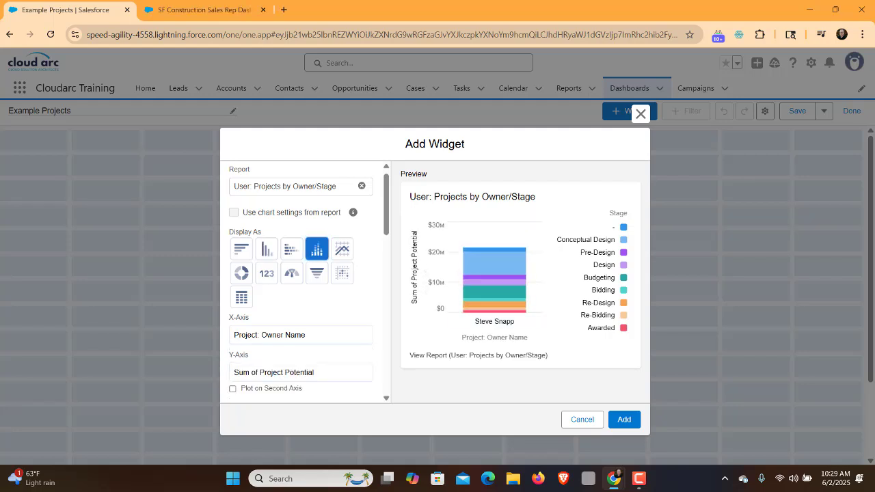
# Examine the chart types on the SF Construction Sales Rep Dashboard and return to the Example Projects widget
pyautogui.click(205, 10)
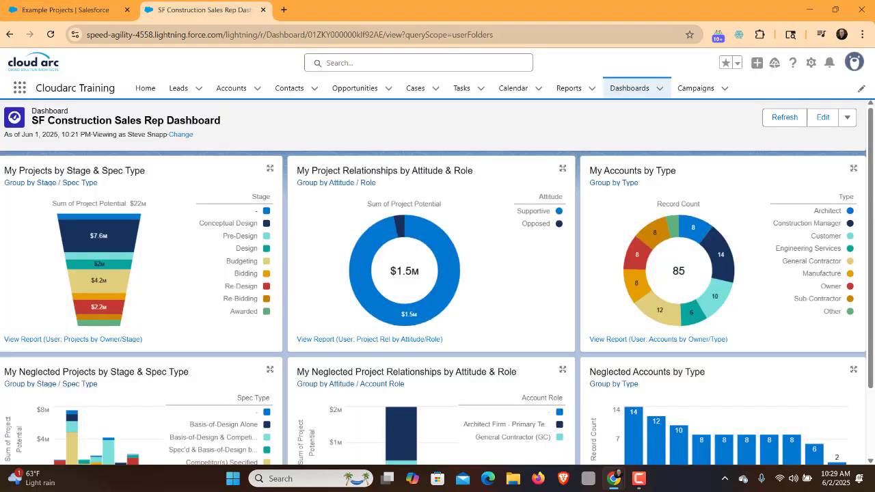
pyautogui.scroll(-2, 219, 335)
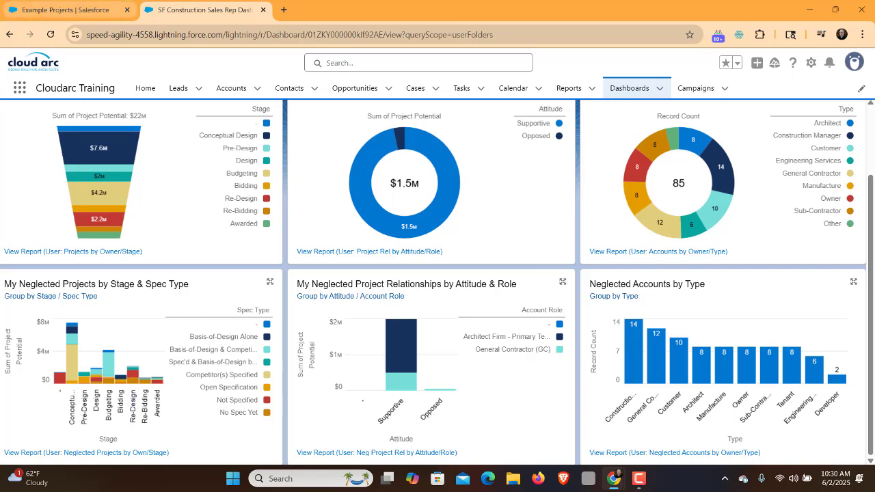
pyautogui.click(65, 11)
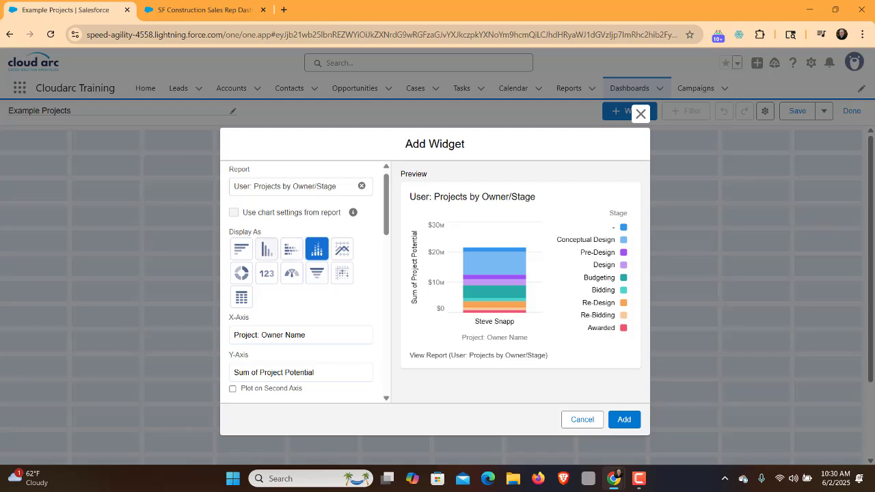
# Set up a horizontal bar chart grouped only by Stage, and switch it to a vertical bar chart without the owner grouping
pyautogui.click(241, 249)
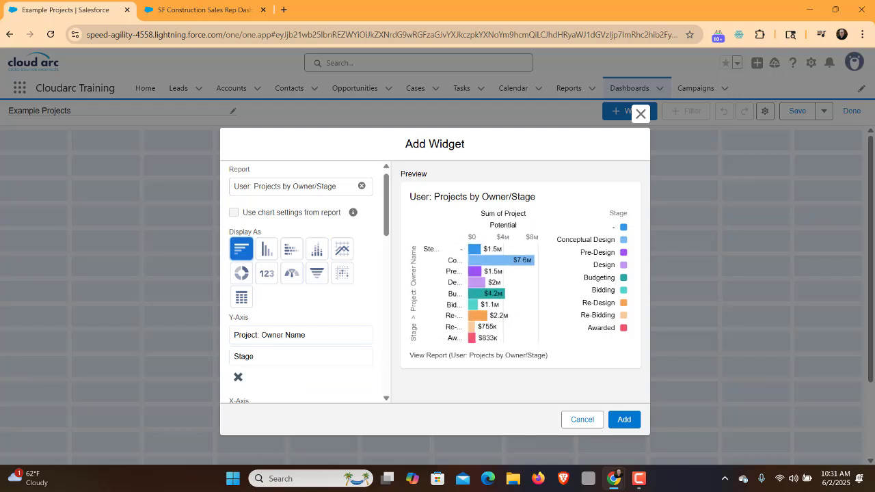
pyautogui.click(238, 377)
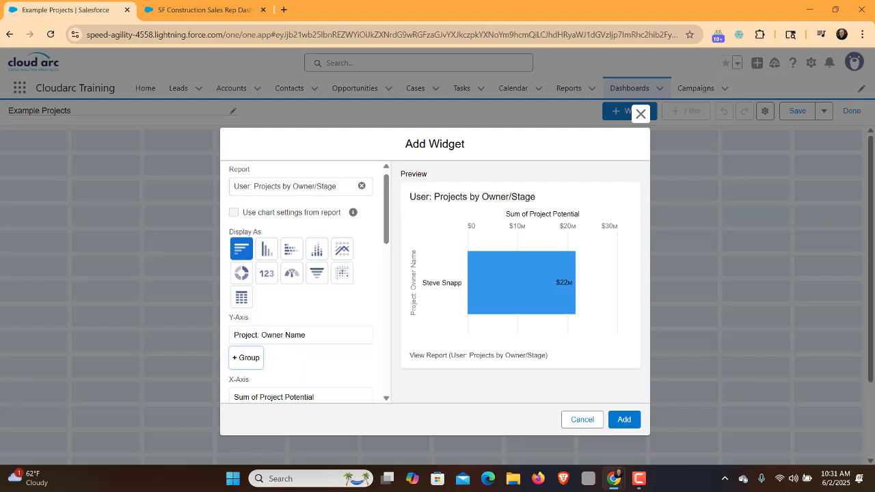
pyautogui.click(300, 335)
pyautogui.click(245, 365)
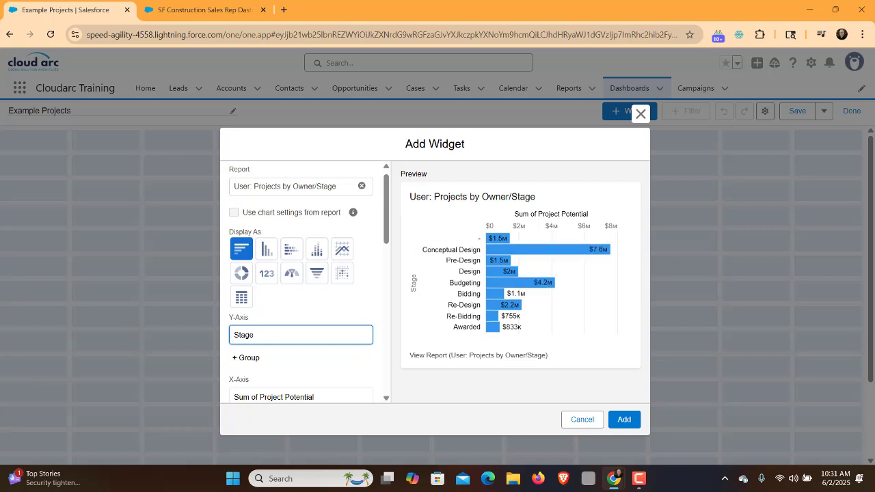
pyautogui.click(267, 249)
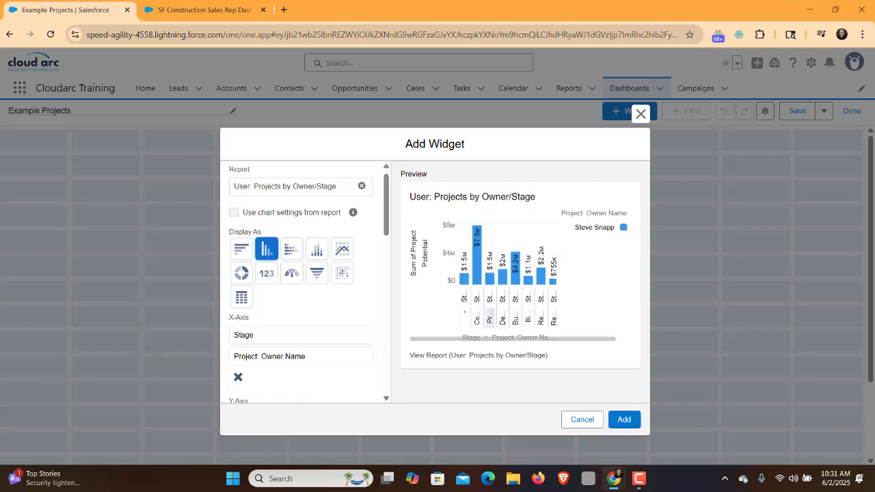
pyautogui.click(238, 376)
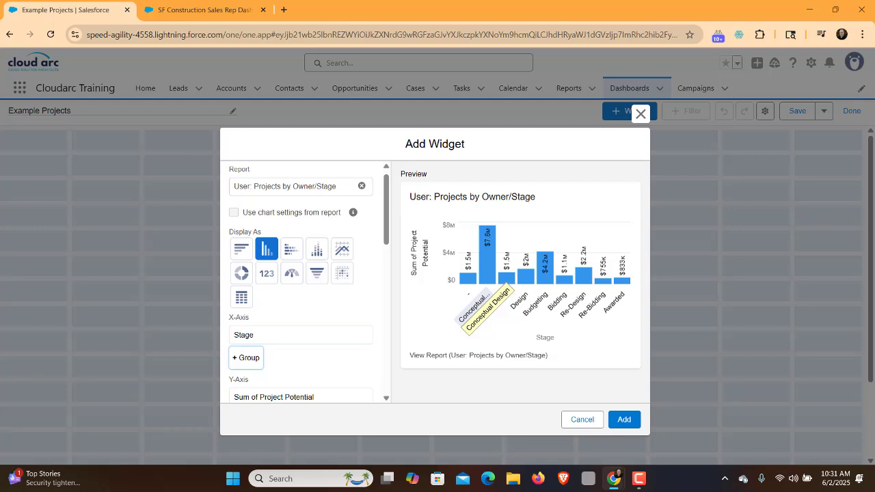
# Compare the widget with the donut, funnel and bar charts on the SF Construction Sales Rep Dashboard, returning to Example Projects
pyautogui.click(205, 9)
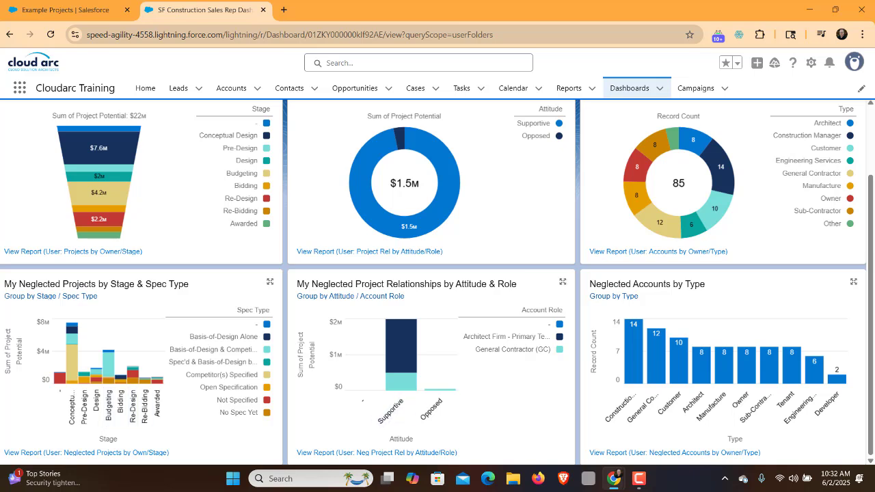
pyautogui.scroll(1, 232, 246)
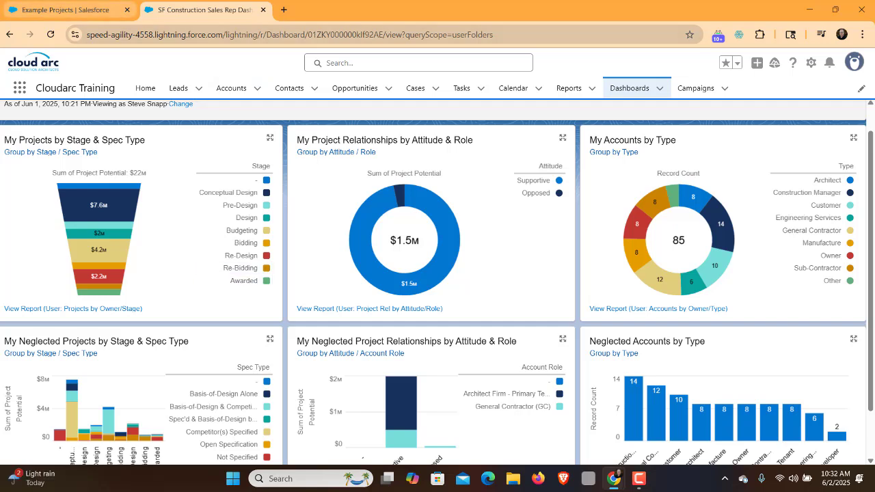
pyautogui.click(66, 10)
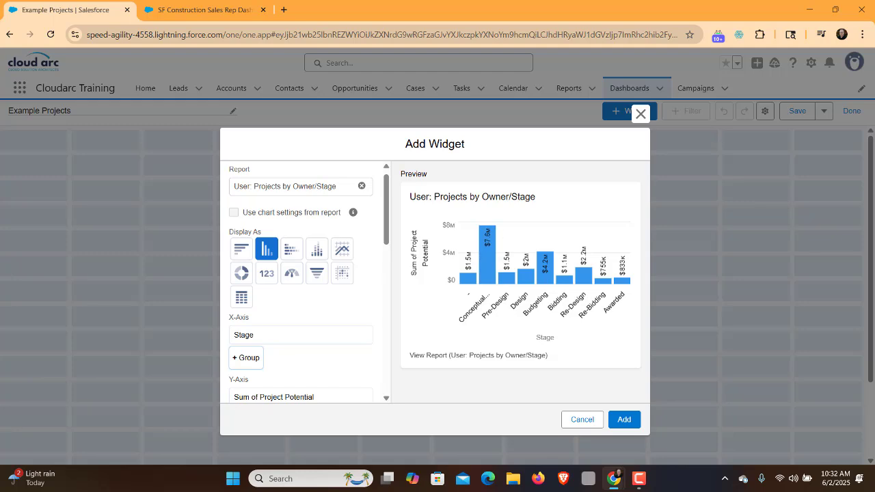
pyautogui.click(205, 11)
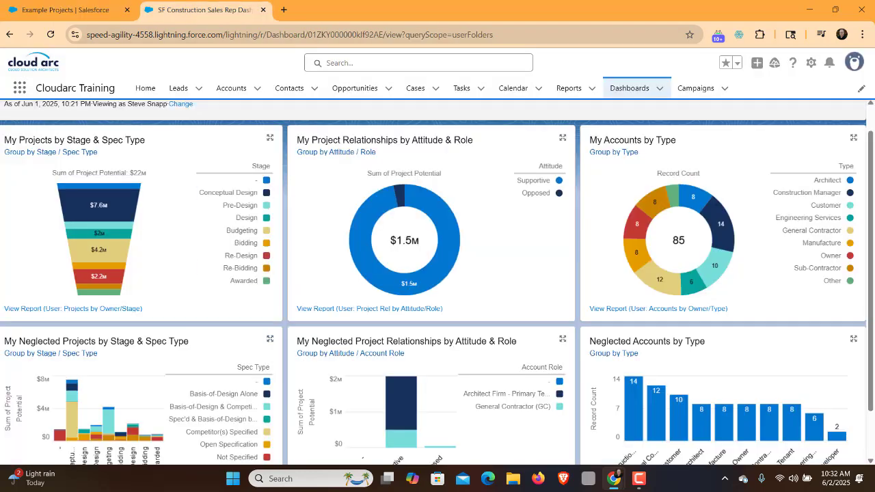
pyautogui.scroll(-1, 700, 366)
pyautogui.scroll(2, 684, 366)
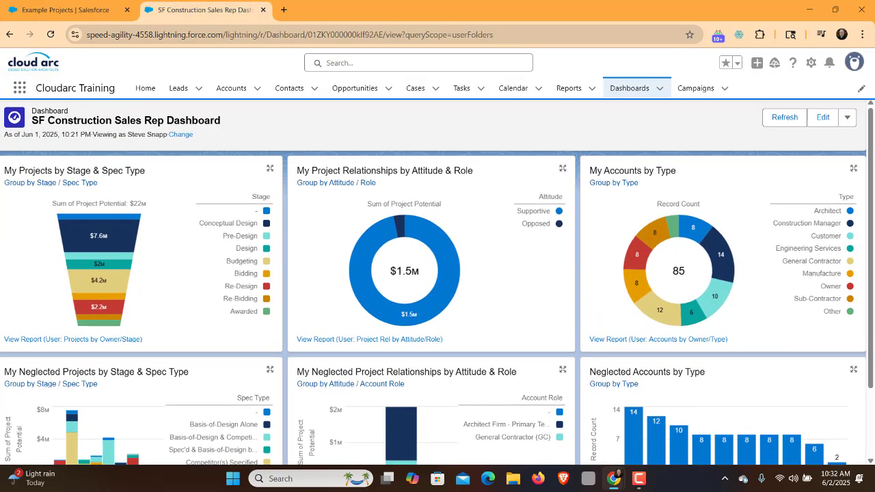
pyautogui.scroll(-1, 520, 356)
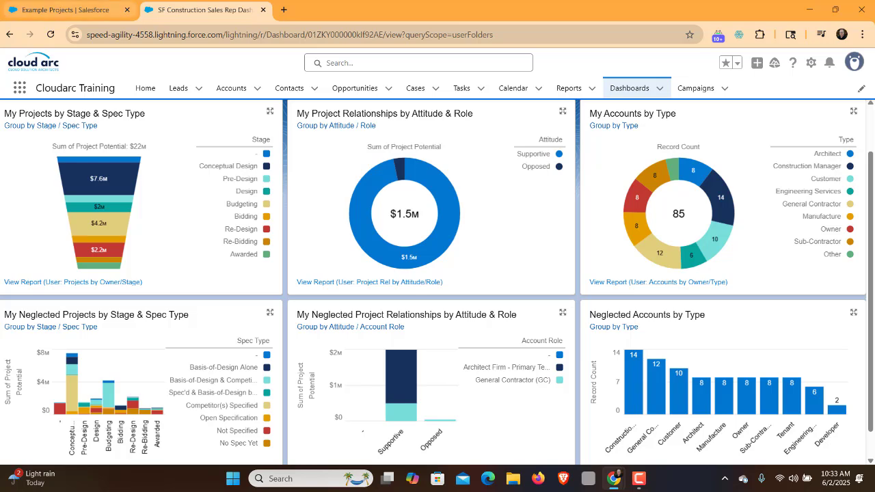
pyautogui.click(65, 9)
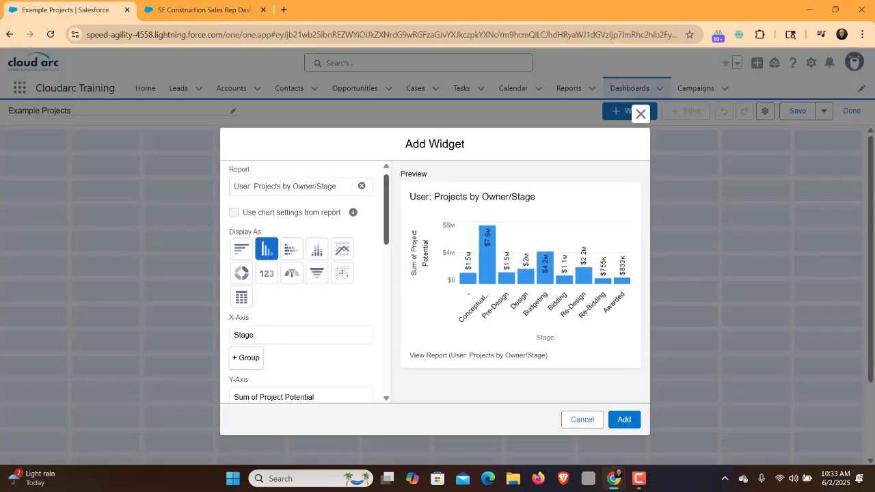
# Display the widget as a line chart, compare it with the vertical bar version, and inspect its stage data points
pyautogui.scroll(-1, 301, 282)
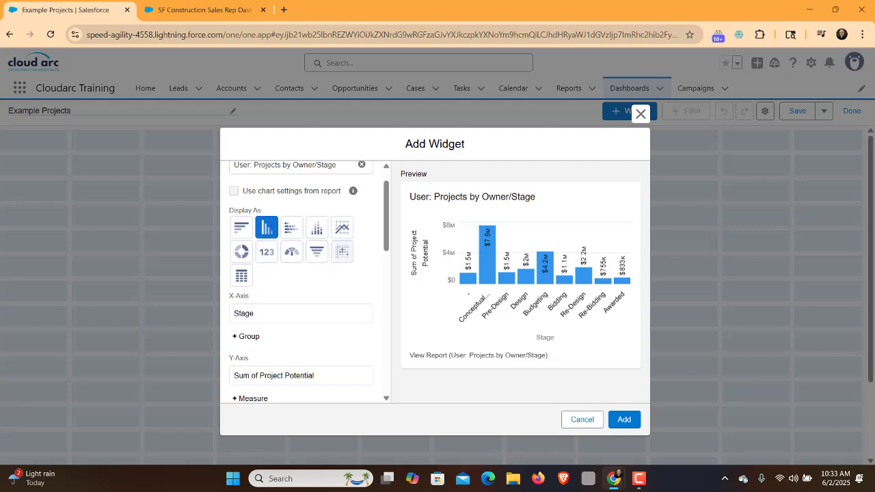
pyautogui.click(342, 227)
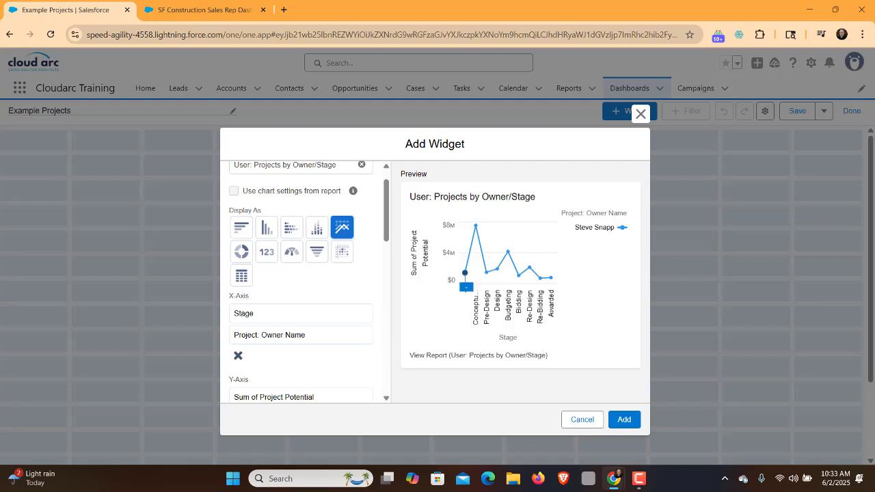
pyautogui.click(267, 226)
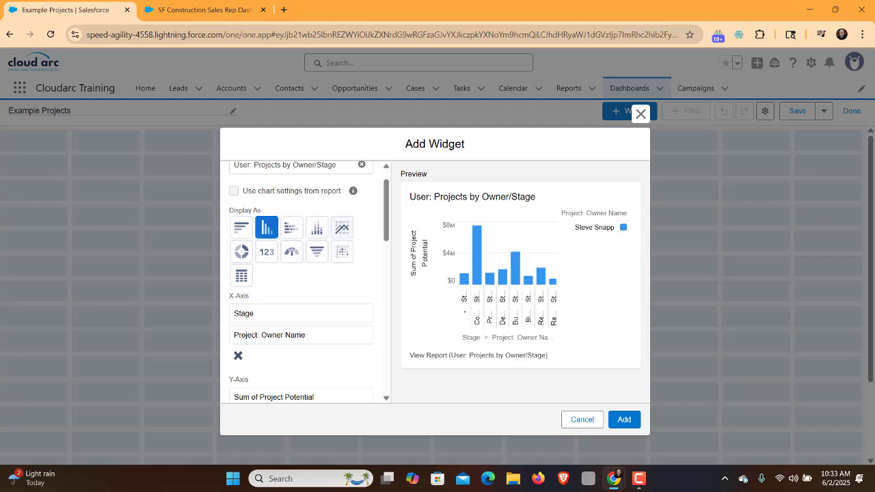
pyautogui.click(342, 227)
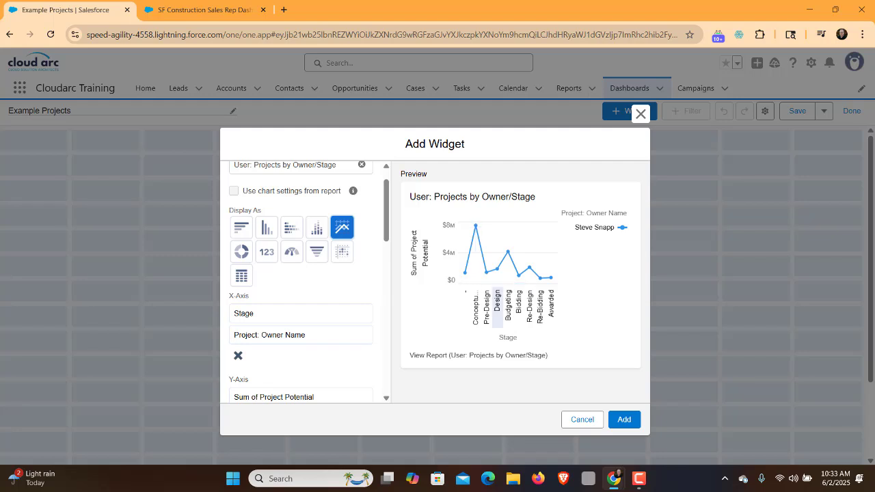
pyautogui.moveTo(487, 272)
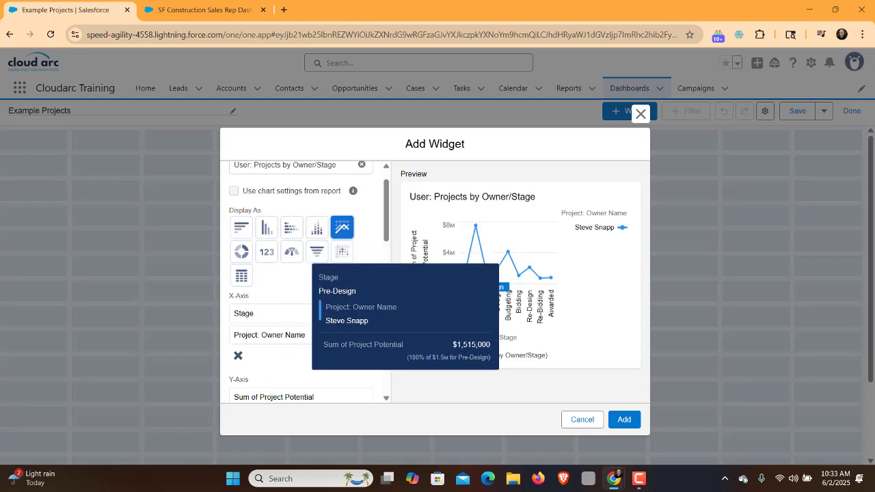
pyautogui.moveTo(518, 276)
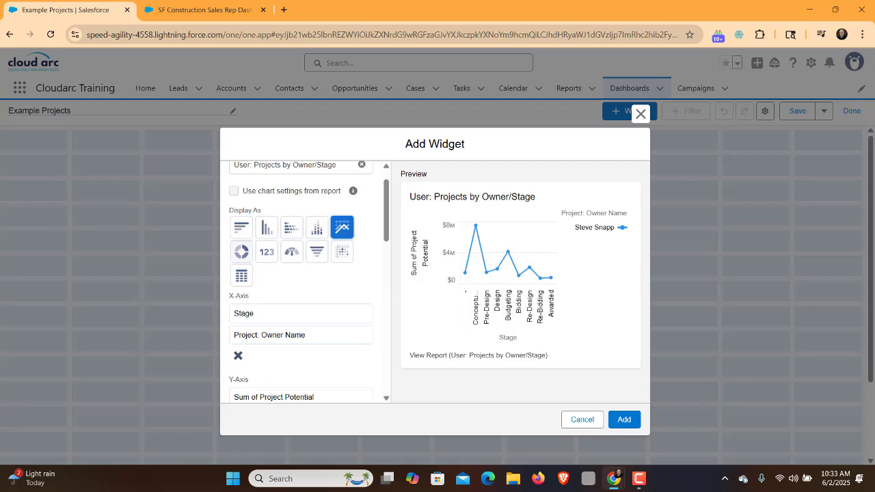
# Preview the widget as a donut chart and as a metric, and examine the metric's display units and color ranges
pyautogui.click(242, 251)
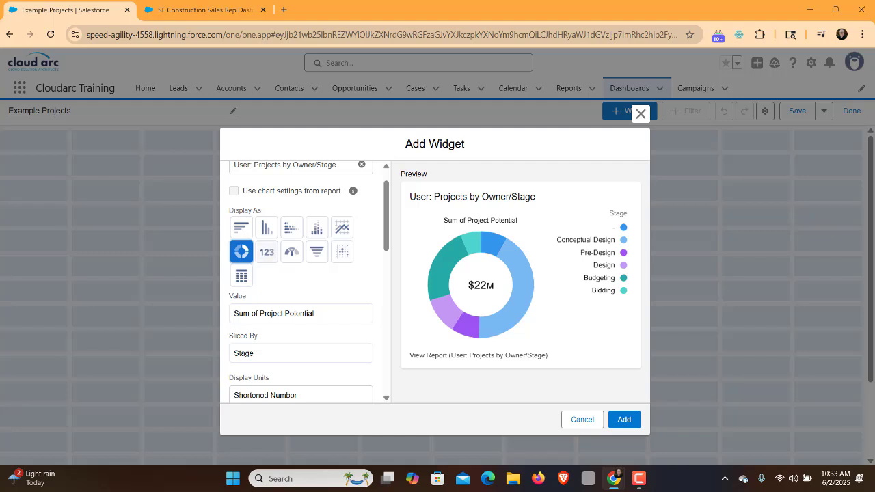
pyautogui.click(266, 252)
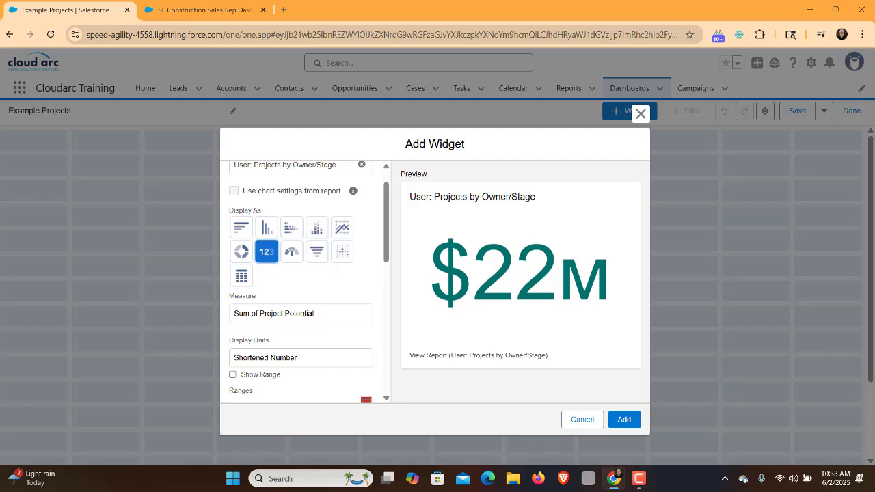
pyautogui.scroll(-3, 301, 281)
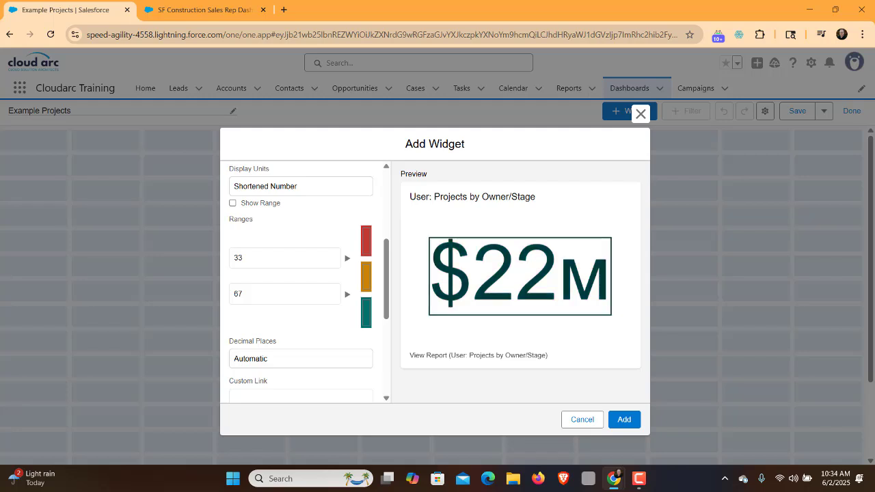
pyautogui.moveTo(494, 294)
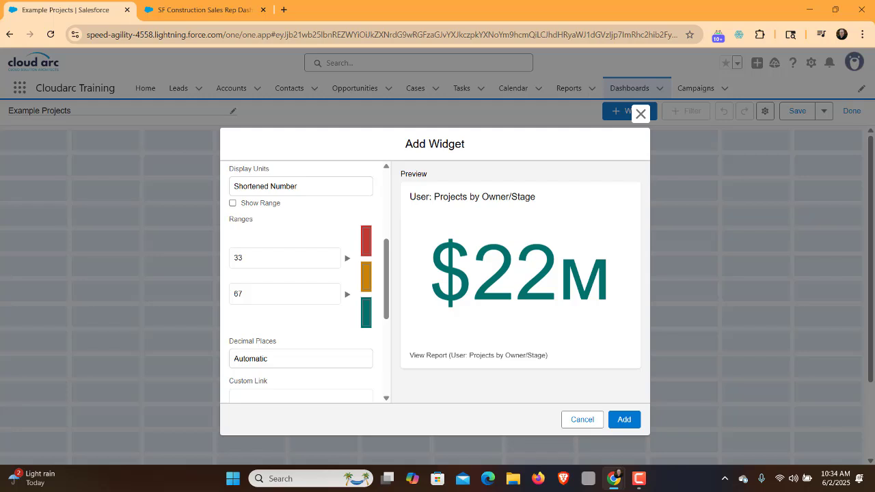
pyautogui.moveTo(441, 273)
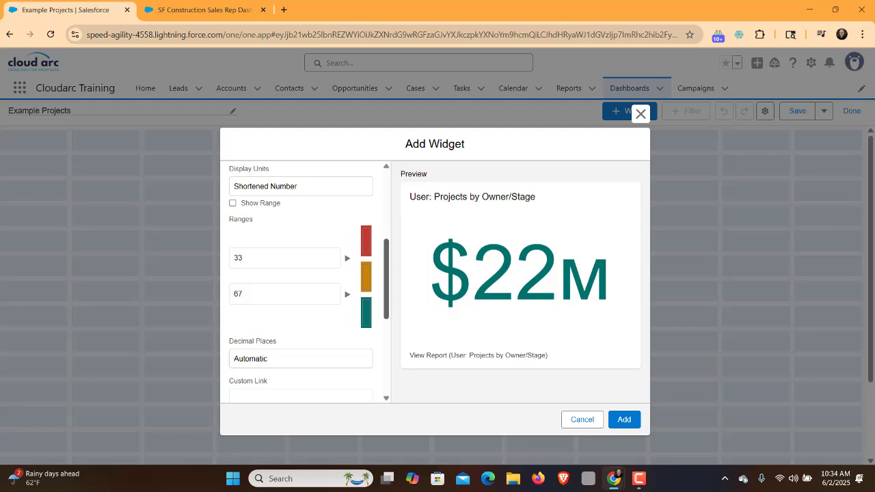
# Display the widget as a gauge chart and set its display units to Millions
pyautogui.scroll(3, 304, 280)
pyautogui.click(292, 226)
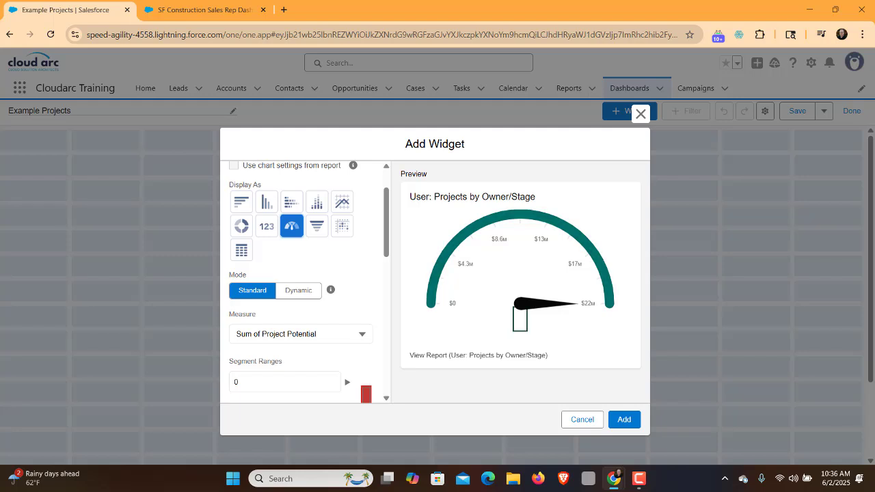
pyautogui.scroll(-2, 308, 283)
pyautogui.scroll(-1, 308, 284)
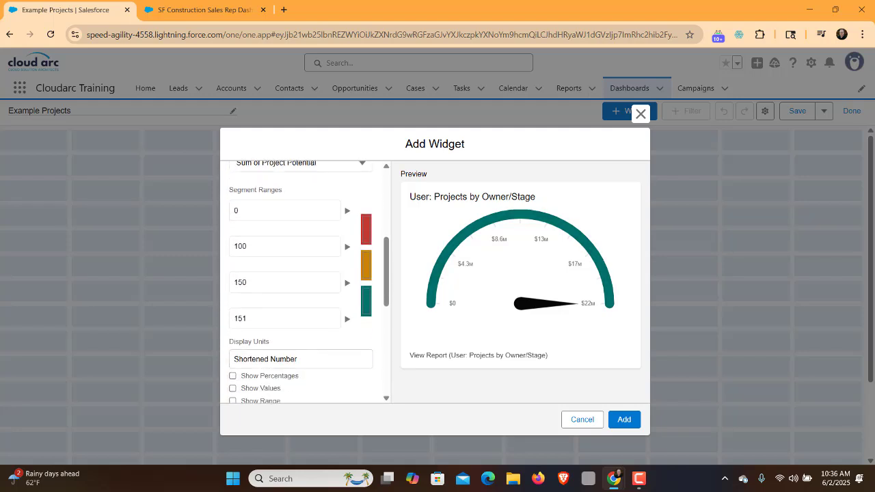
pyautogui.click(300, 359)
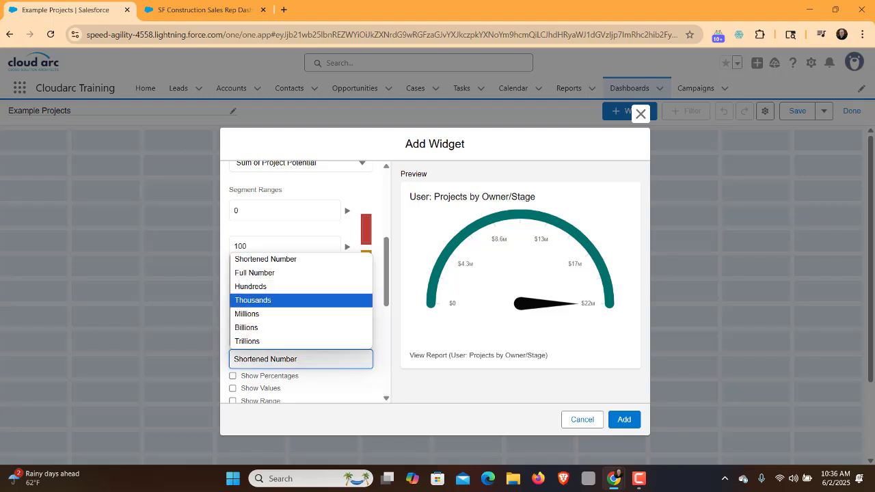
pyautogui.click(274, 317)
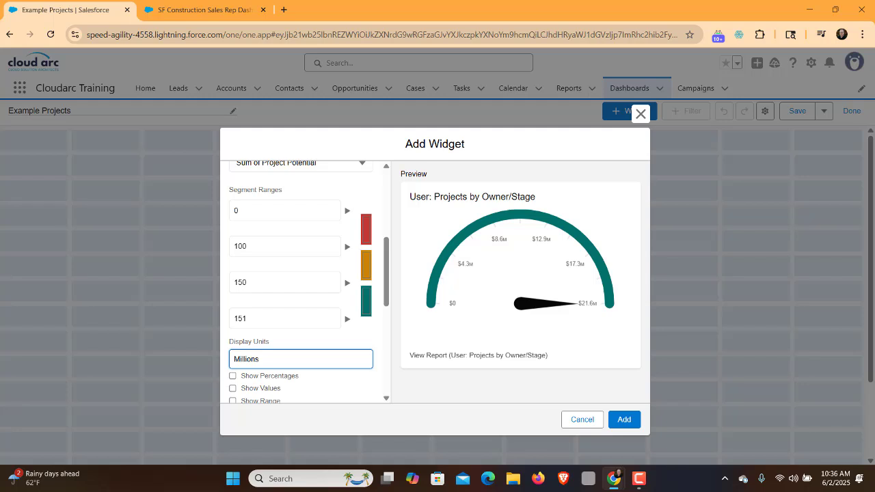
# Compare the gauge with the metric display of Sum of Project Potential, returning to the gauge chart
pyautogui.scroll(-2, 307, 281)
pyautogui.scroll(6, 308, 280)
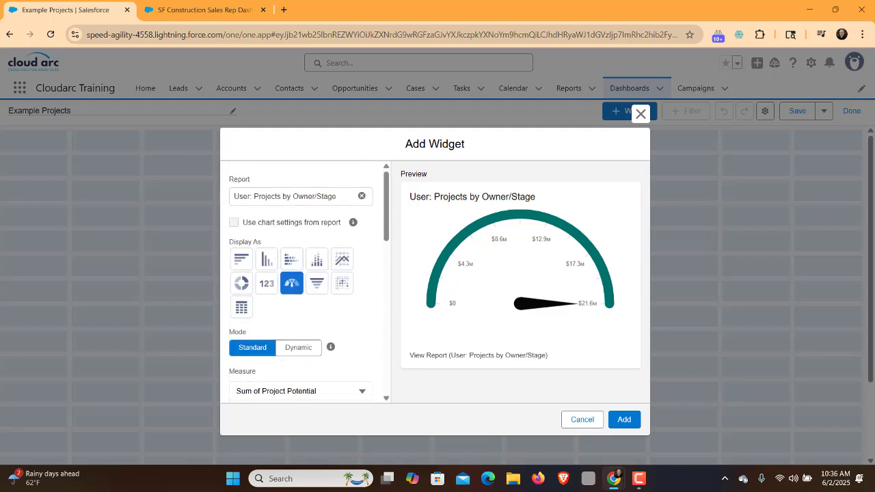
pyautogui.click(267, 283)
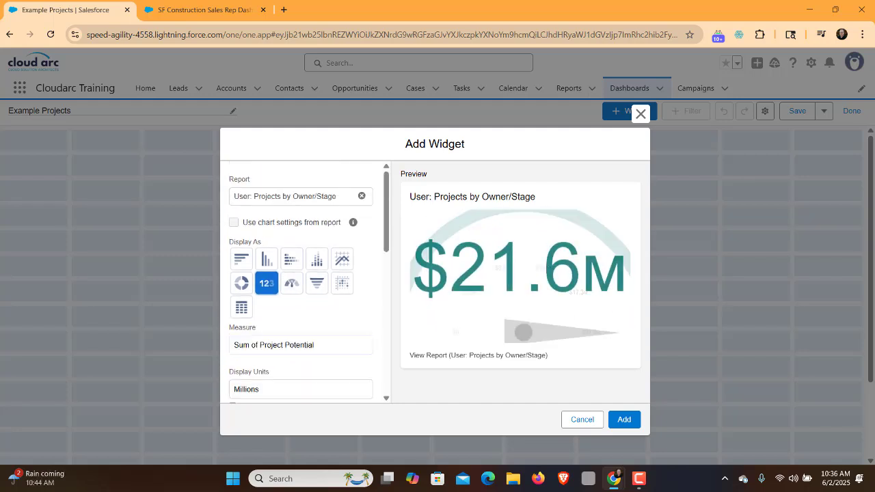
pyautogui.click(292, 284)
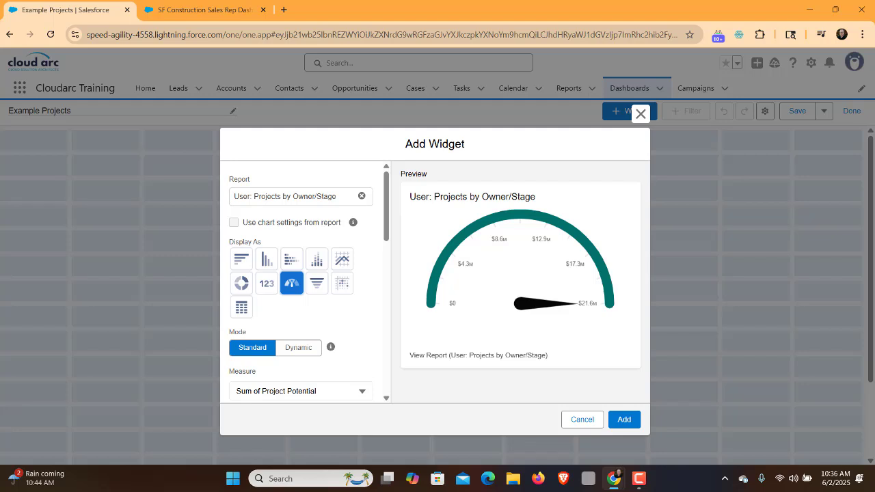
# Display the widget as a funnel chart and inspect the details of its owner segment
pyautogui.click(317, 283)
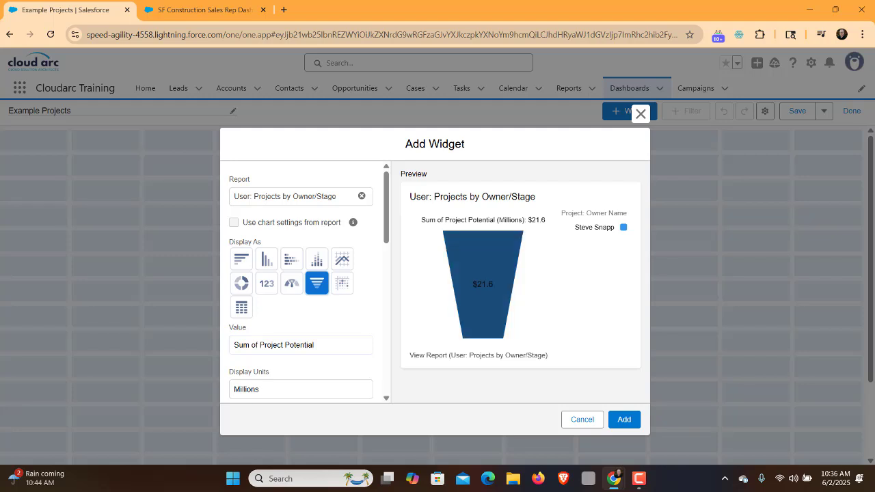
pyautogui.moveTo(467, 280)
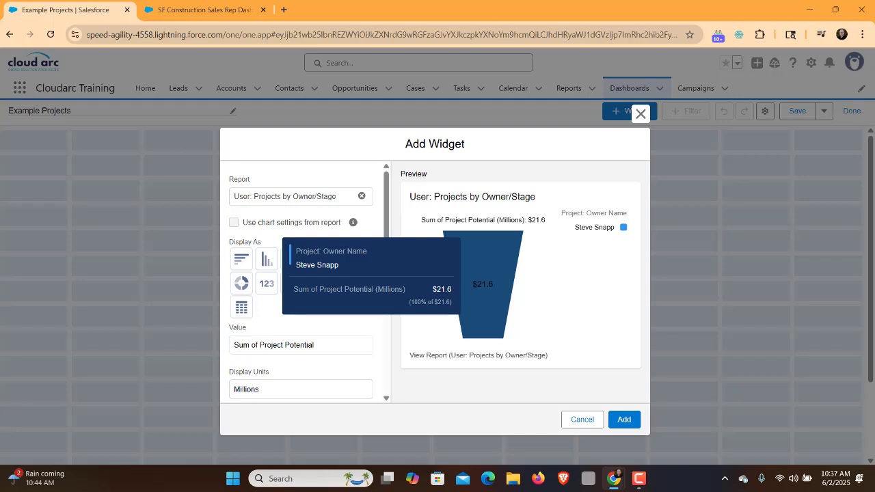
pyautogui.click(317, 243)
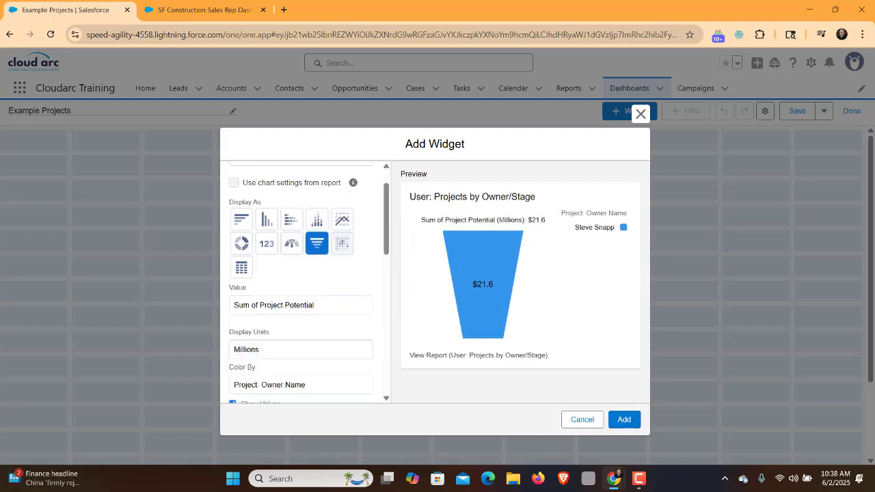
# Display the widget as a scatter chart with Record Count on the Y-axis
pyautogui.click(342, 244)
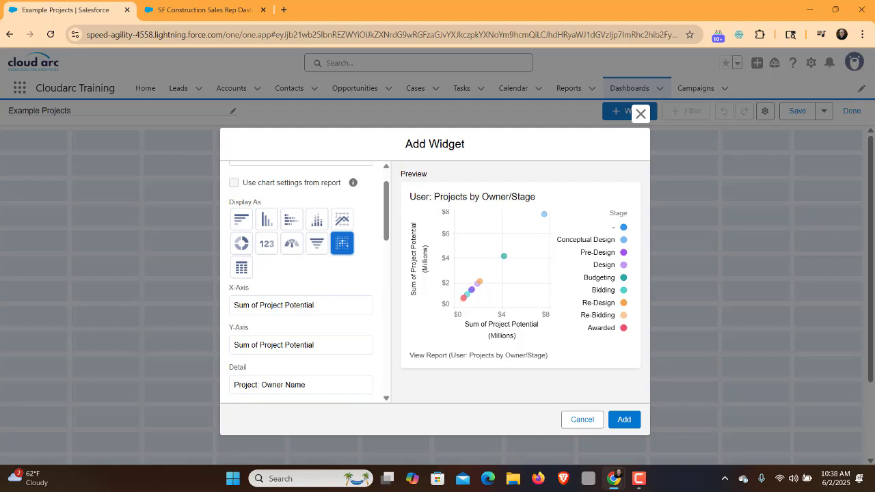
pyautogui.click(301, 346)
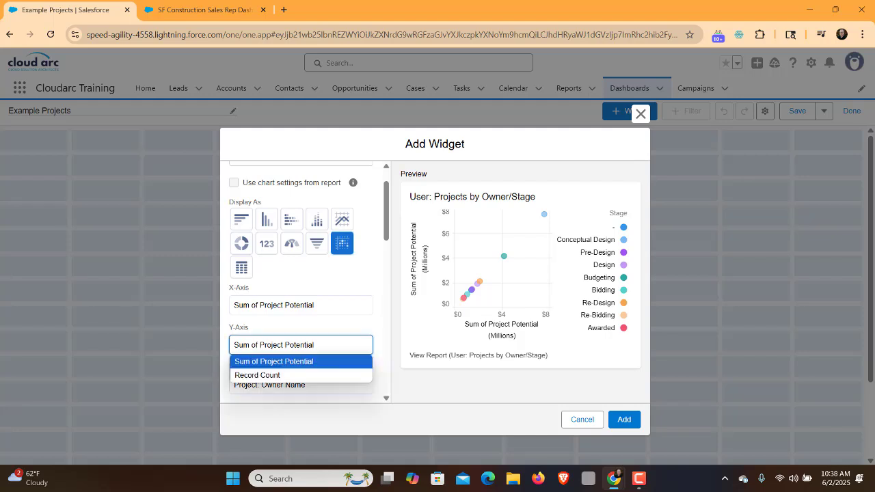
pyautogui.press('Down')
pyautogui.press('Return')
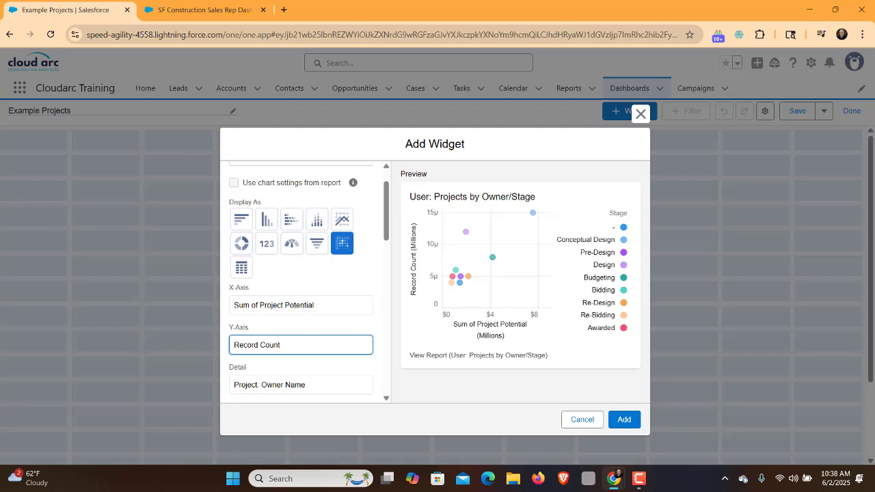
# Display the widget as a Lightning table and review its group, column and sort settings
pyautogui.click(240, 268)
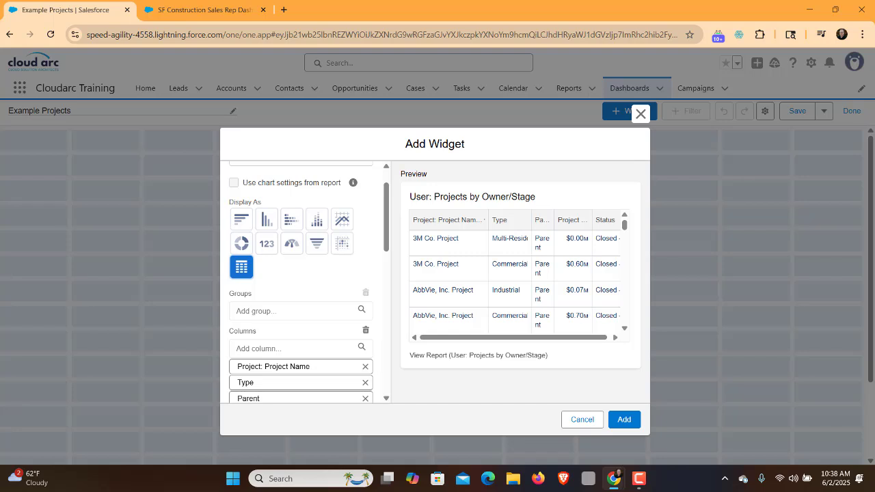
pyautogui.scroll(-3, 301, 280)
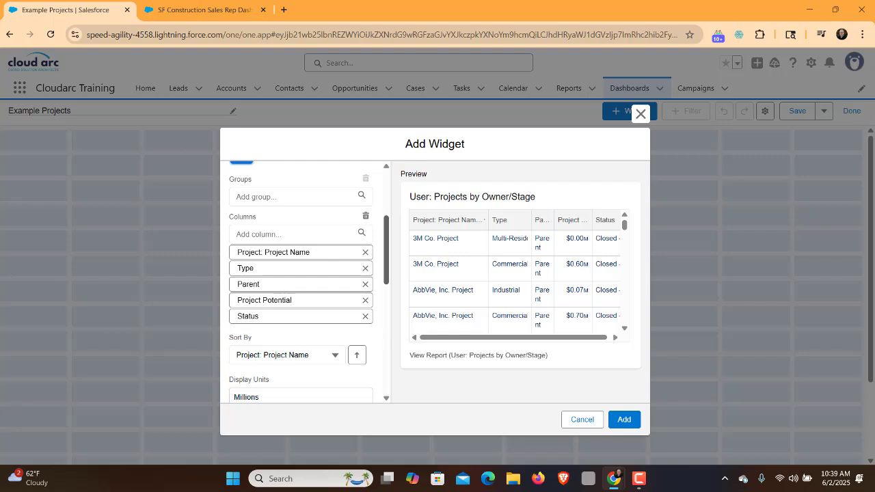
pyautogui.scroll(5, 307, 282)
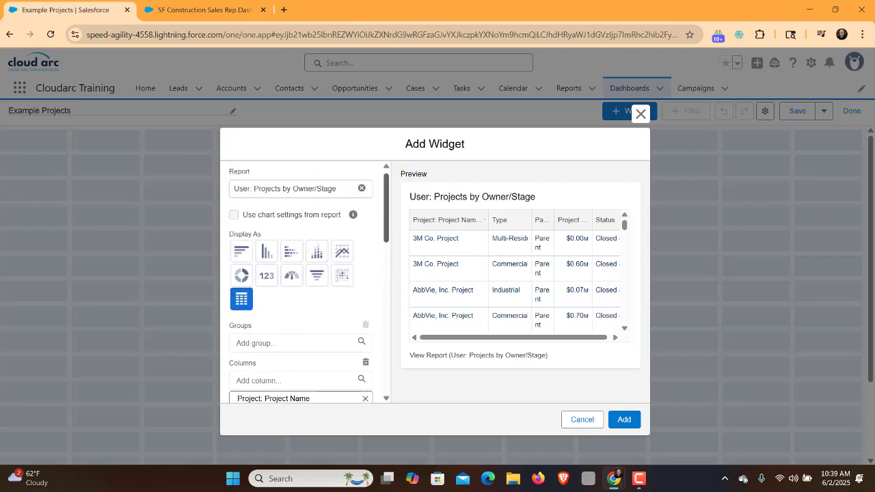
# Display the widget as a horizontal bar chart and remove the Stage grouping, keeping only Project: Owner Name on the Y-axis
pyautogui.click(241, 260)
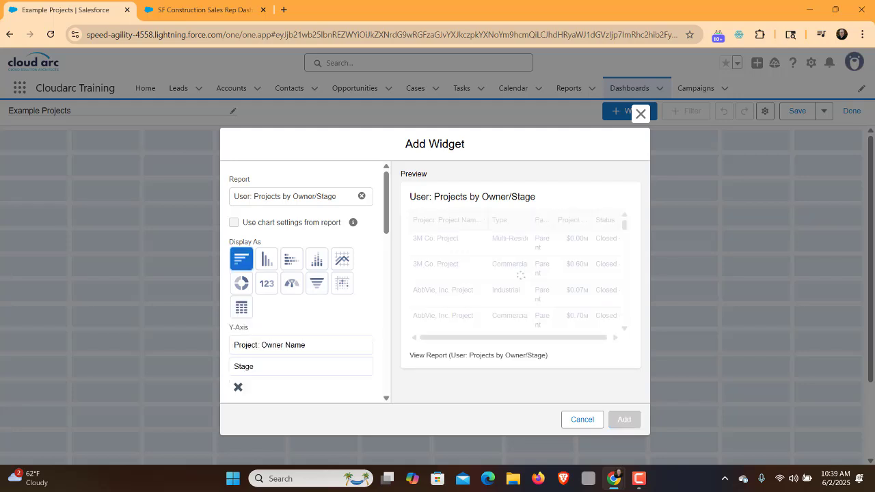
pyautogui.scroll(-1, 306, 282)
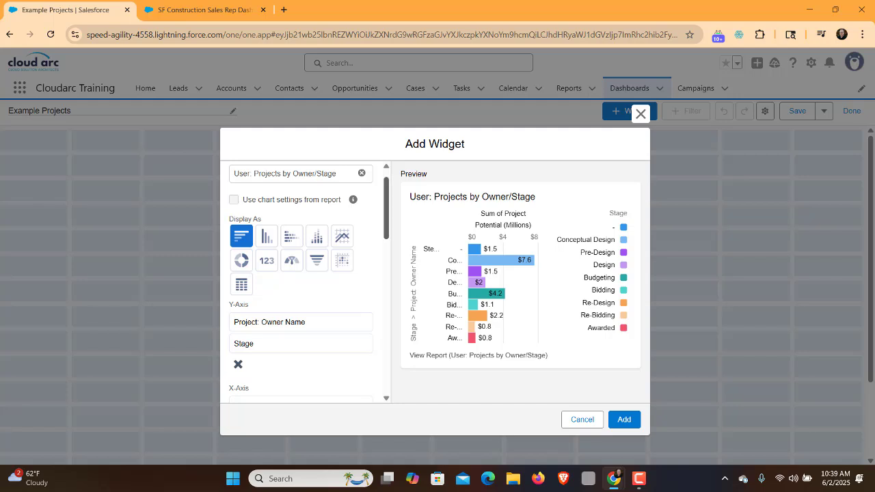
pyautogui.scroll(-4, 307, 282)
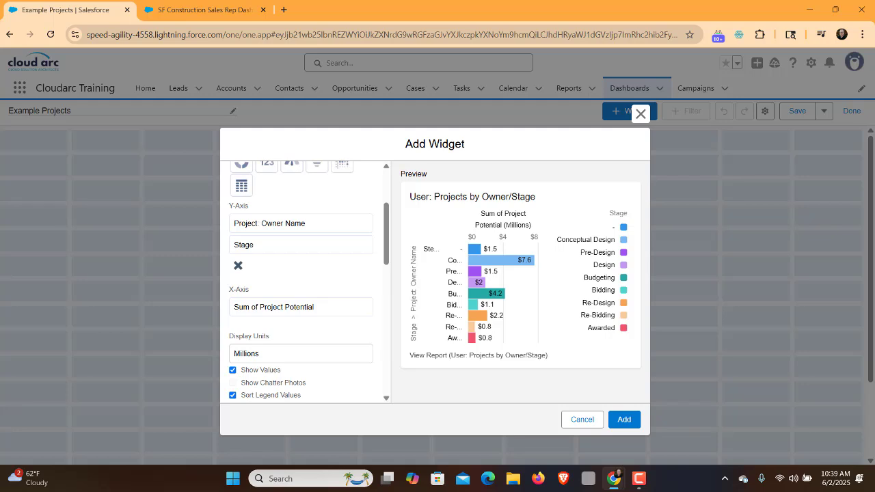
pyautogui.click(238, 266)
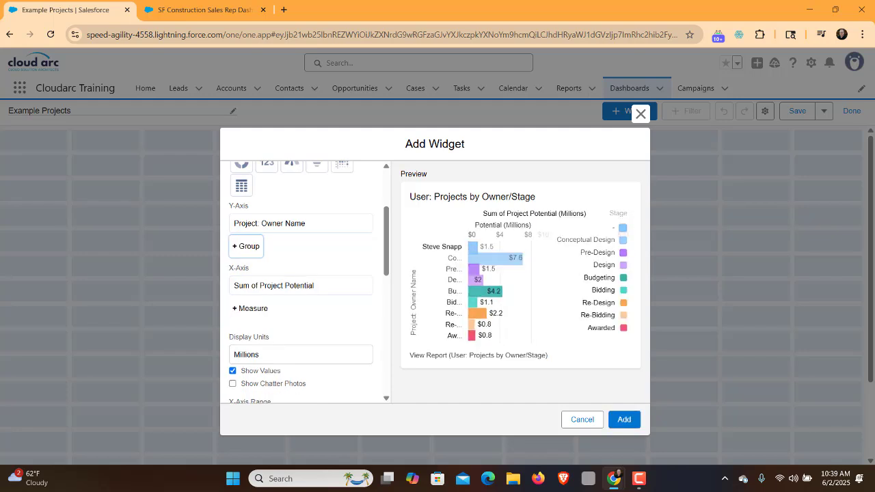
# Try Record Count as the X-axis measure and restore Sum of Project Potential
pyautogui.click(301, 285)
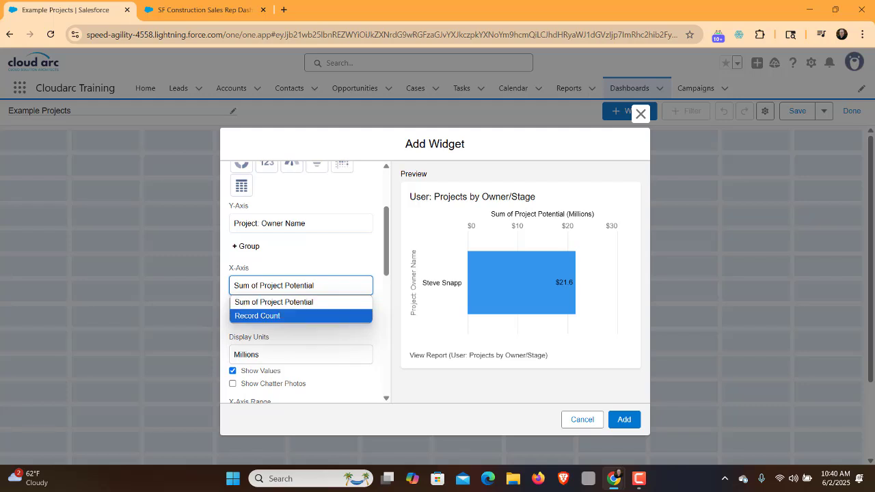
pyautogui.press('Return')
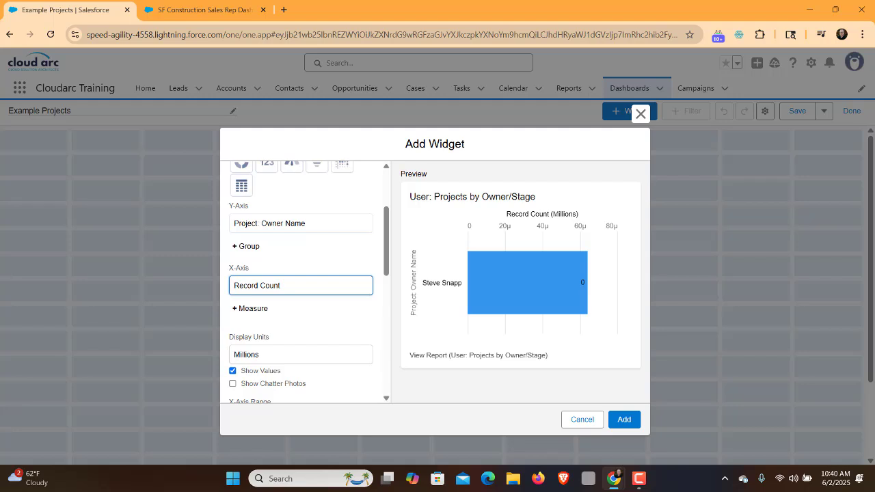
pyautogui.press('Down')
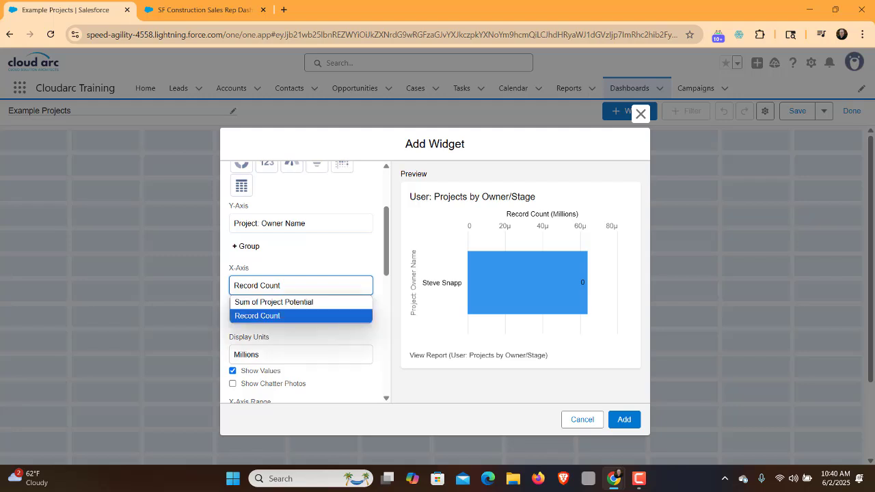
pyautogui.press('Up')
pyautogui.press('Return')
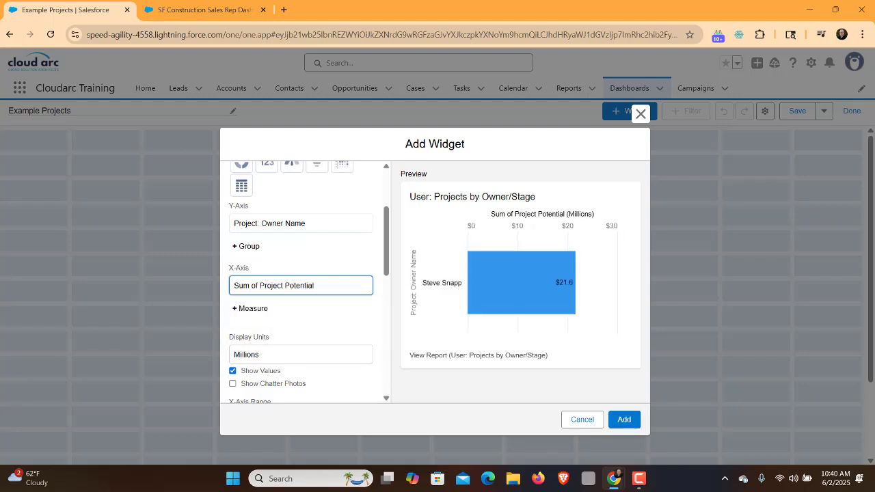
# Set the bar chart's display units to Shortened Number
pyautogui.scroll(-3, 308, 281)
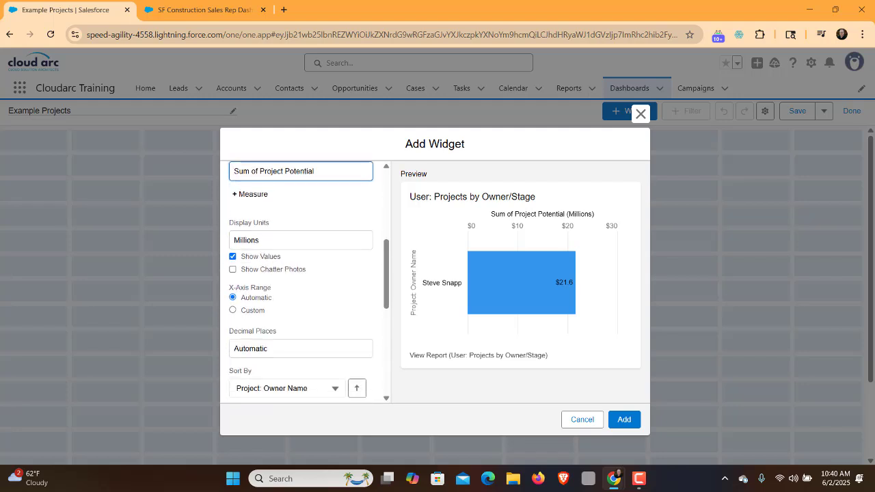
pyautogui.click(301, 240)
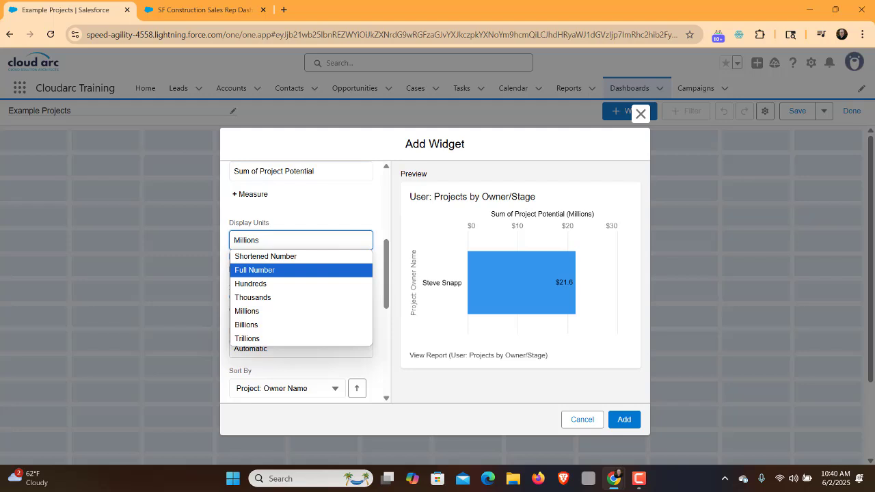
pyautogui.press('Down')
pyautogui.press('Down')
pyautogui.press('Down')
pyautogui.press('Up')
pyautogui.press('Up')
pyautogui.press('Up')
pyautogui.press('Up')
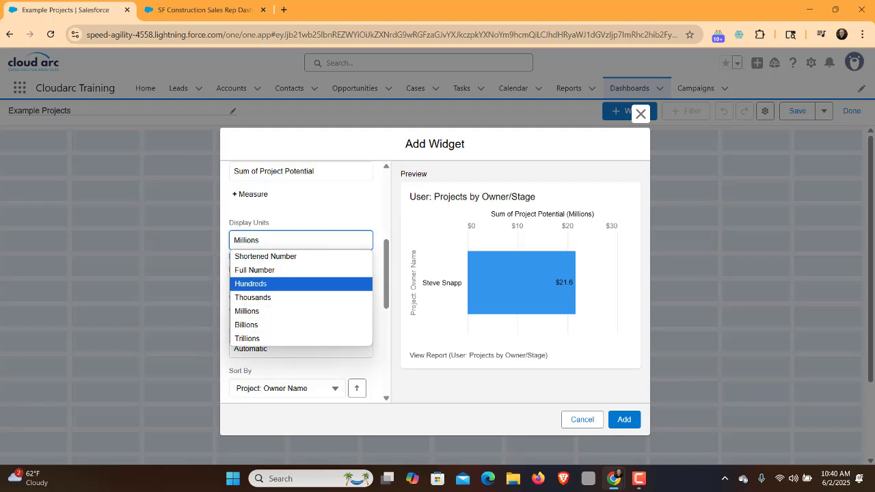
pyautogui.press('Return')
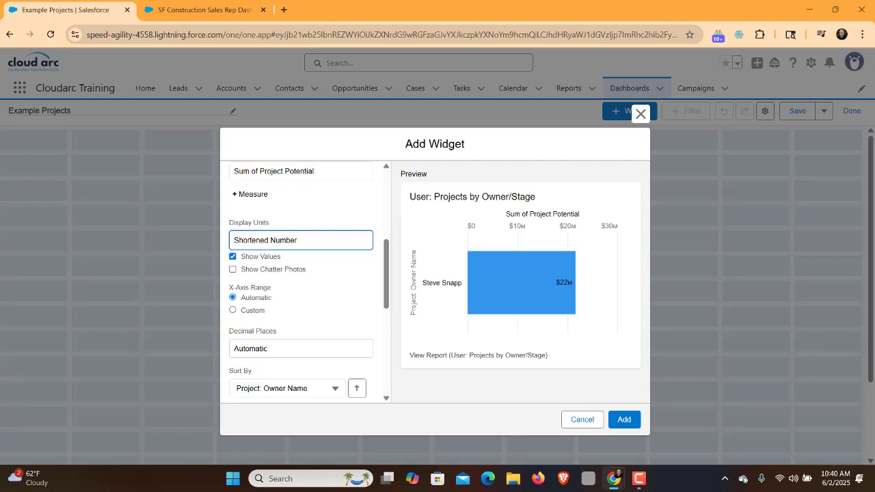
# Preview the bar chart without values, restore Show Values, and enable Show Chatter Photos
pyautogui.press('Tab')
pyautogui.press('space')
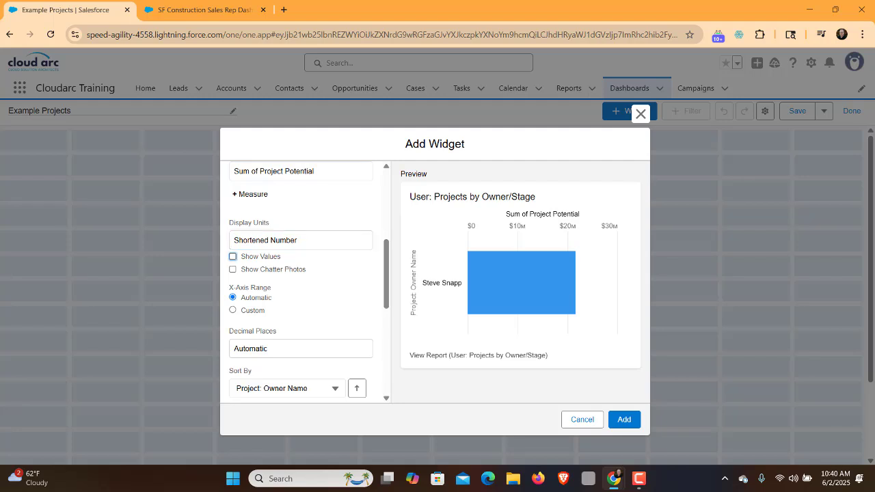
pyautogui.press('space')
pyautogui.click(233, 270)
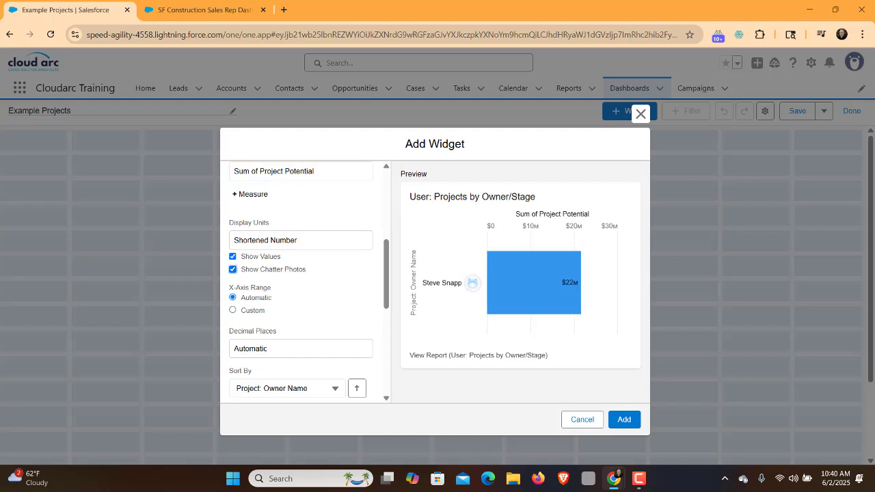
# Turn off Show Chatter Photos, keep Show Values enabled, and set the bar chart's Y-axis to Stage
pyautogui.click(233, 269)
pyautogui.click(234, 256)
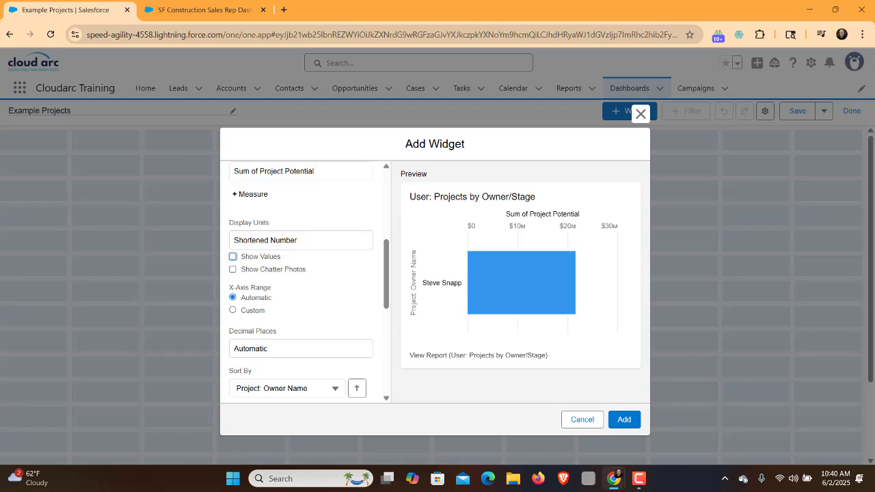
pyautogui.click(233, 256)
pyautogui.moveTo(567, 308)
pyautogui.click(274, 263)
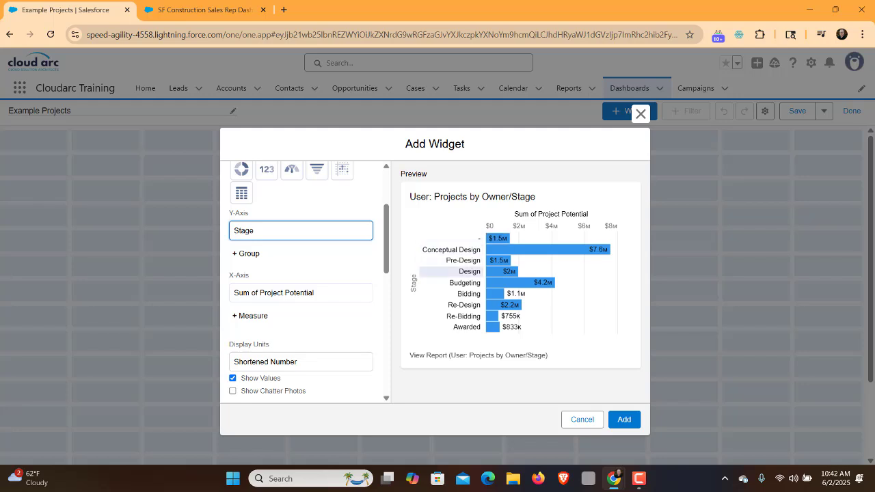
# Sort the stage bars by Sum of Project Potential and inspect the Conceptual Design bar
pyautogui.scroll(-3, 301, 280)
pyautogui.scroll(-3, 301, 281)
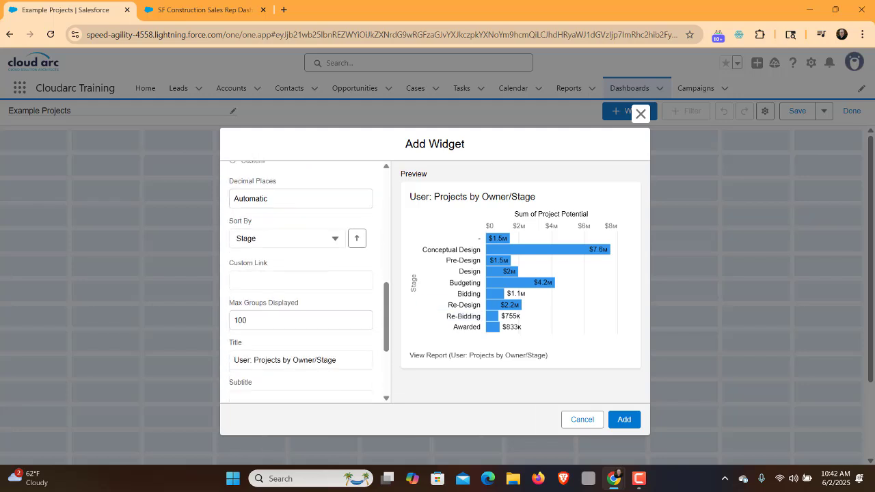
pyautogui.scroll(3, 301, 281)
pyautogui.scroll(1, 301, 280)
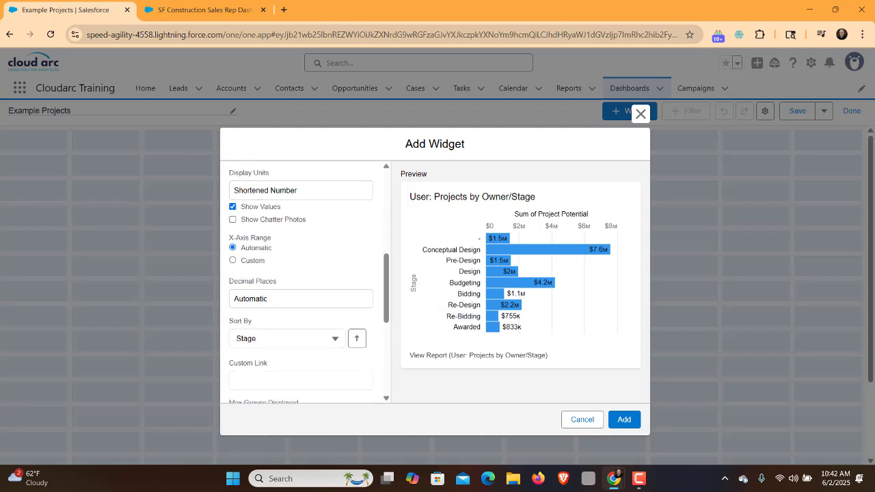
pyautogui.click(288, 338)
pyautogui.click(285, 380)
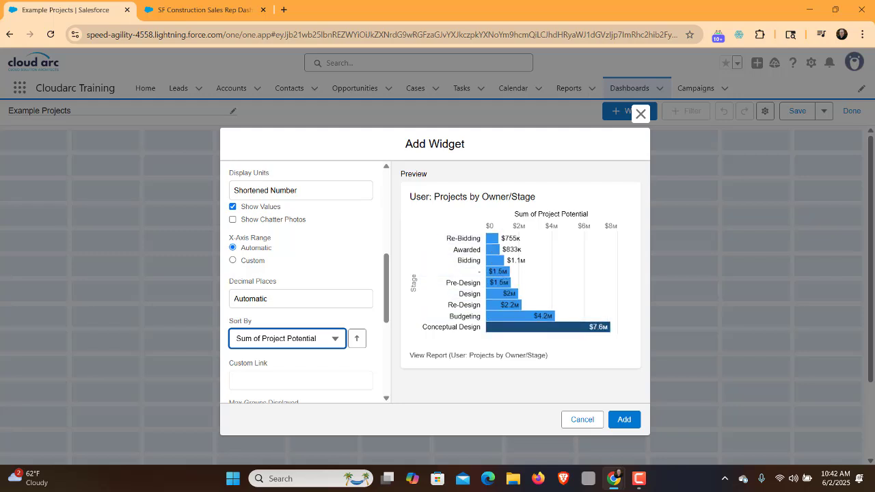
pyautogui.moveTo(495, 327)
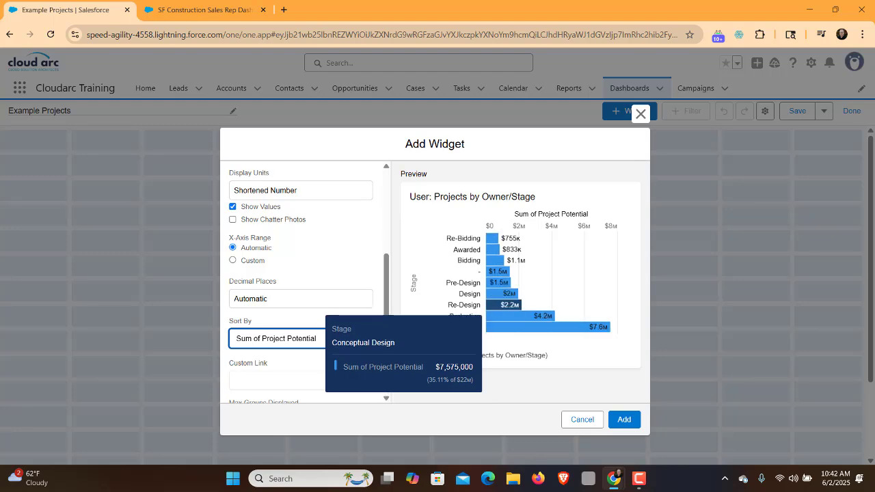
# Examine the bar order of Neglected Accounts by Type on the SF Construction Sales Rep Dashboard and return to Example Projects
pyautogui.click(198, 10)
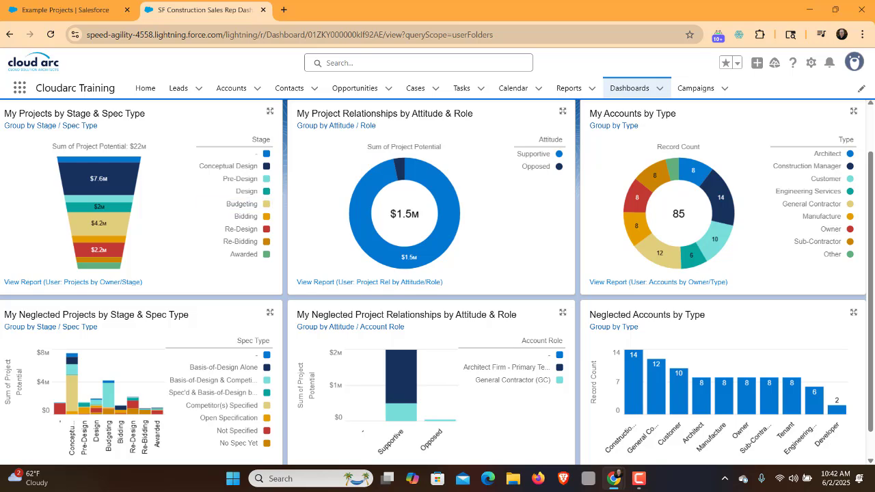
pyautogui.scroll(-1, 701, 393)
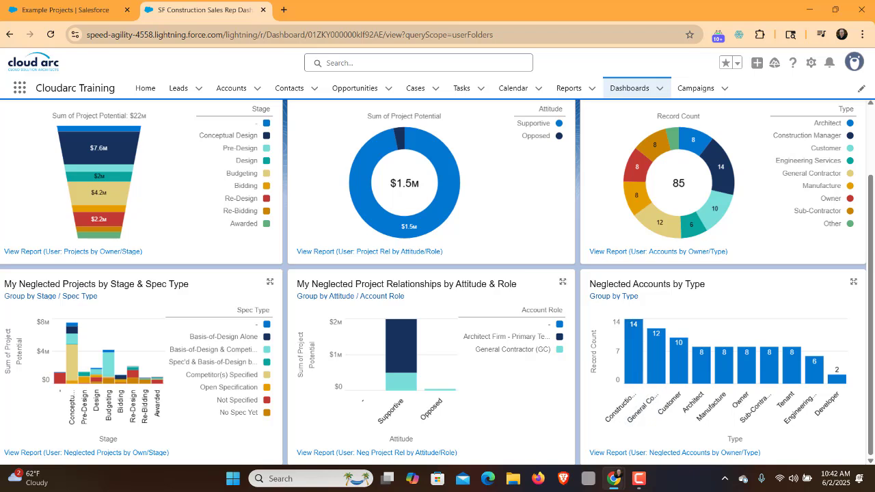
pyautogui.moveTo(633, 352)
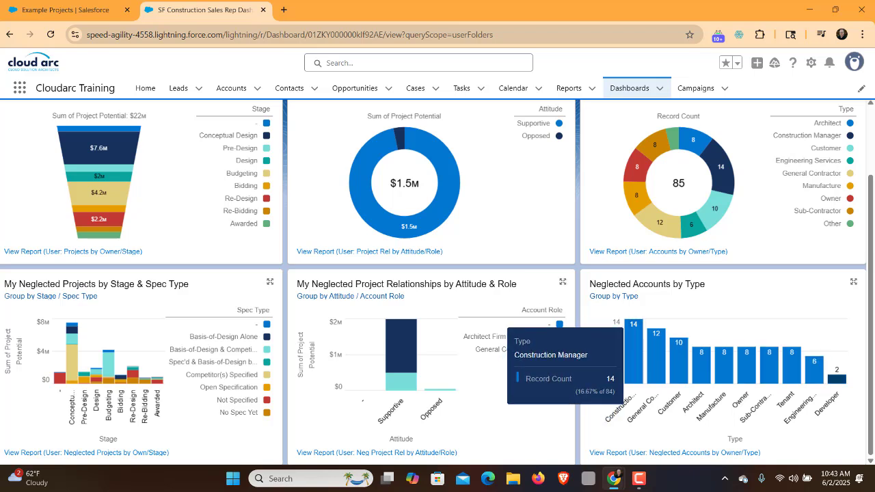
pyautogui.moveTo(837, 380)
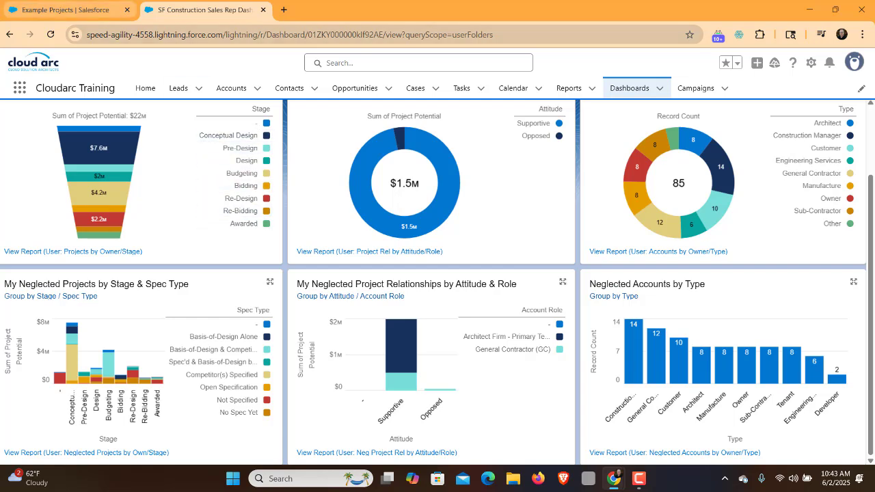
pyautogui.click(69, 9)
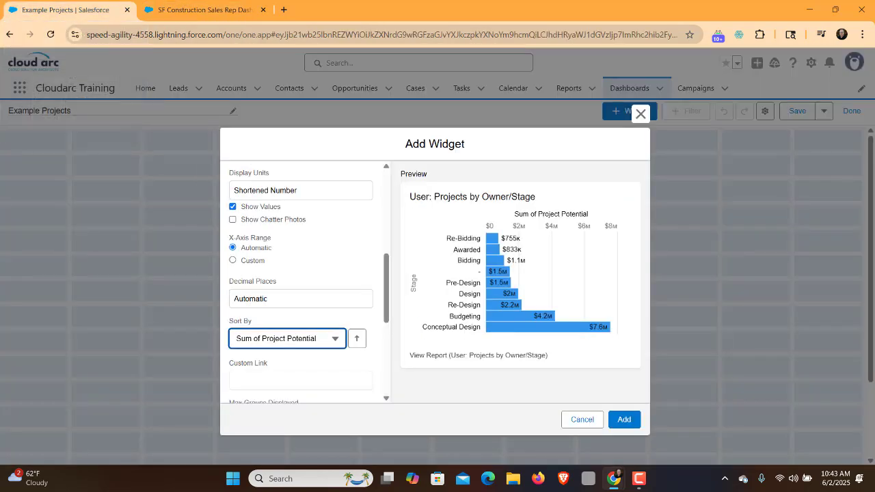
# Review the widget's Max Groups Displayed setting, checking it against the charts on the SF Construction Sales Rep Dashboard
pyautogui.scroll(-5, 308, 280)
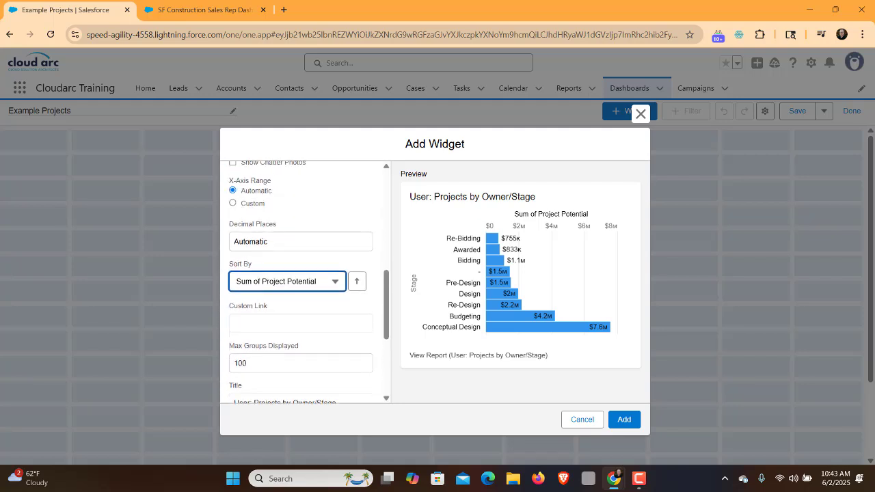
pyautogui.scroll(-1, 308, 281)
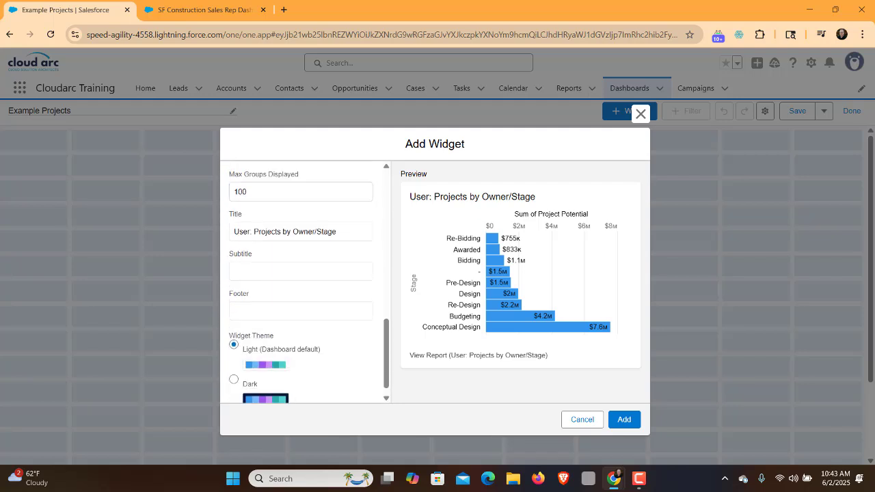
pyautogui.scroll(1, 300, 280)
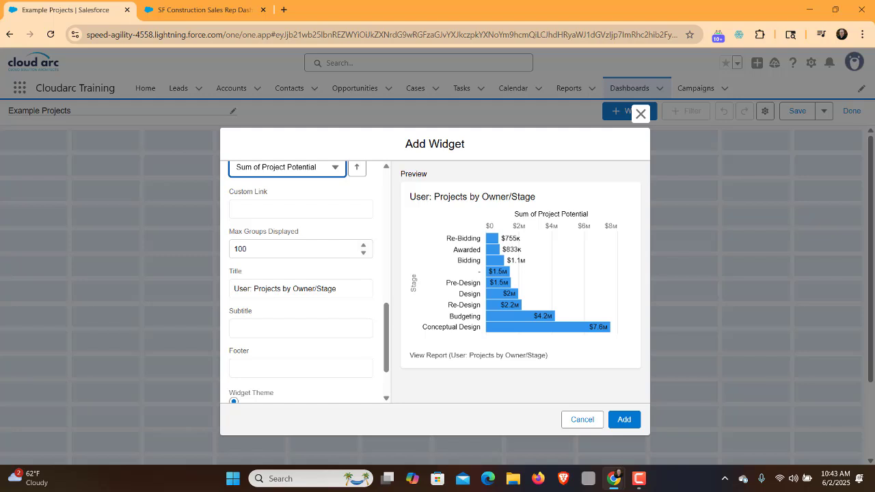
pyautogui.moveTo(303, 232); pyautogui.dragTo(229, 232)
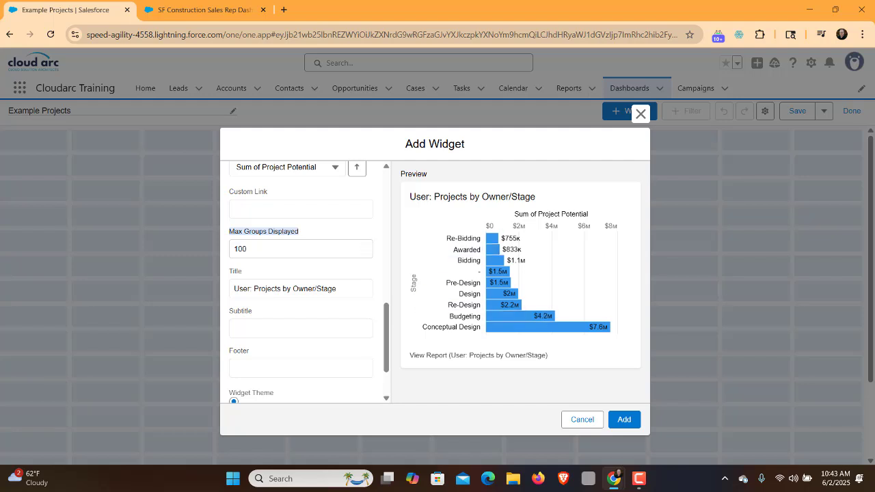
pyautogui.click(198, 10)
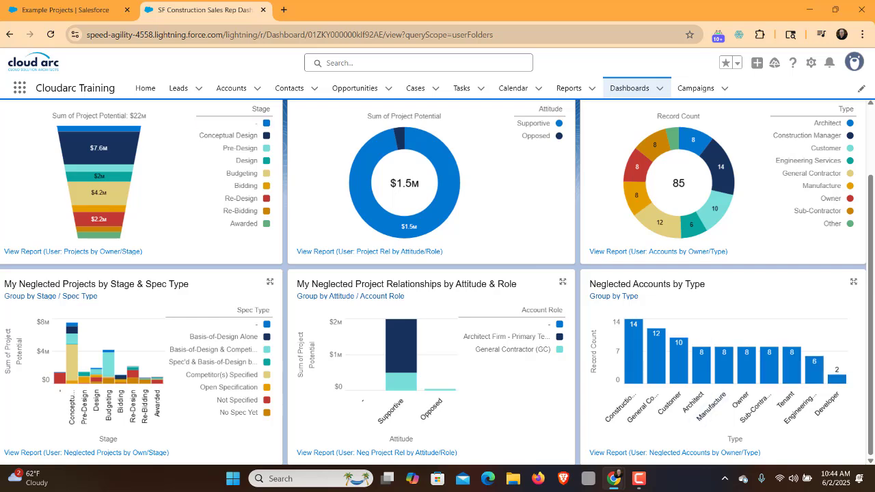
pyautogui.click(69, 9)
pyautogui.click(298, 248)
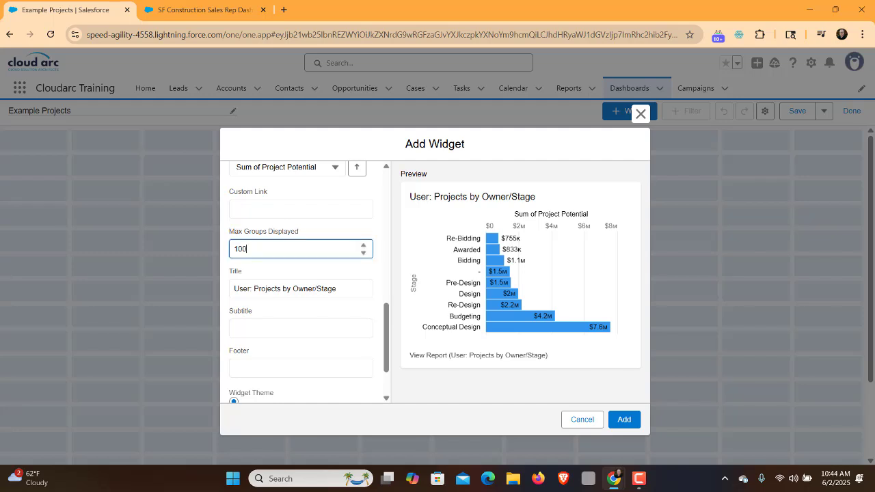
pyautogui.moveTo(300, 232); pyautogui.dragTo(237, 232)
# Compare the widget's Title field with the widget titles and subtitles on the SF Construction Sales Rep Dashboard
pyautogui.scroll(-1, 308, 282)
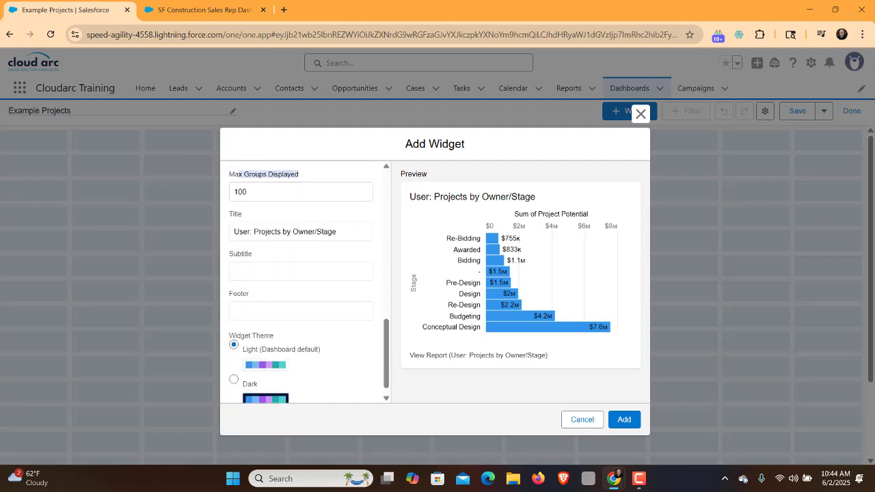
pyautogui.moveTo(339, 232); pyautogui.dragTo(231, 232)
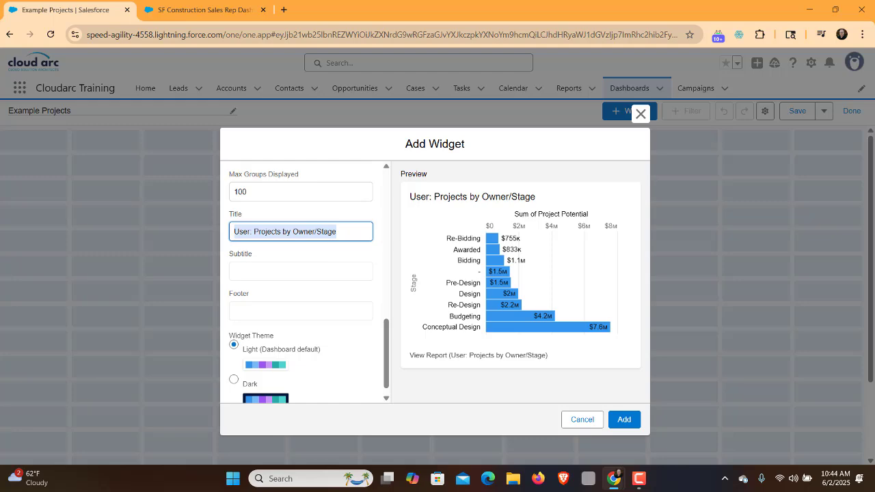
pyautogui.click(204, 10)
pyautogui.scroll(2, 435, 282)
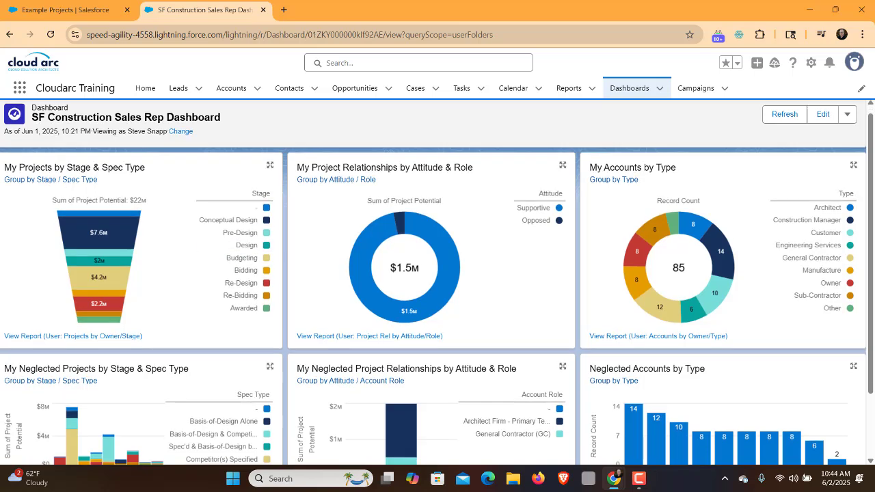
pyautogui.scroll(-2, 434, 282)
pyautogui.scroll(1, 435, 282)
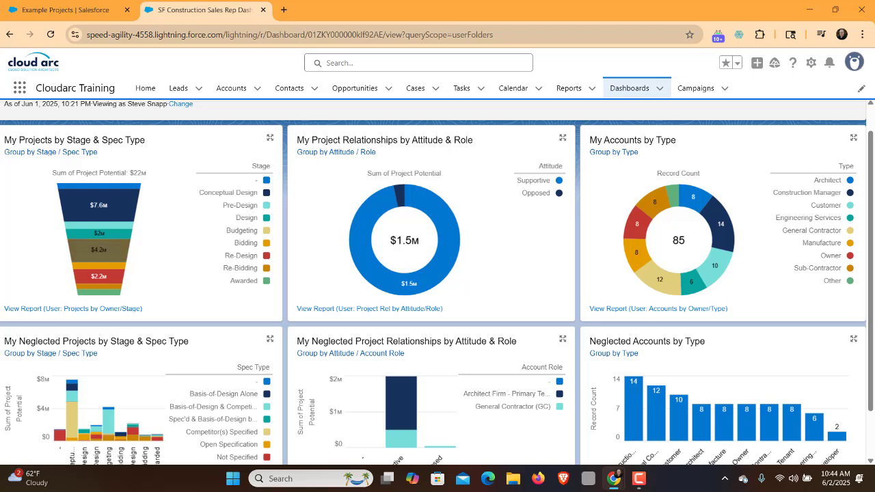
pyautogui.scroll(1, 438, 282)
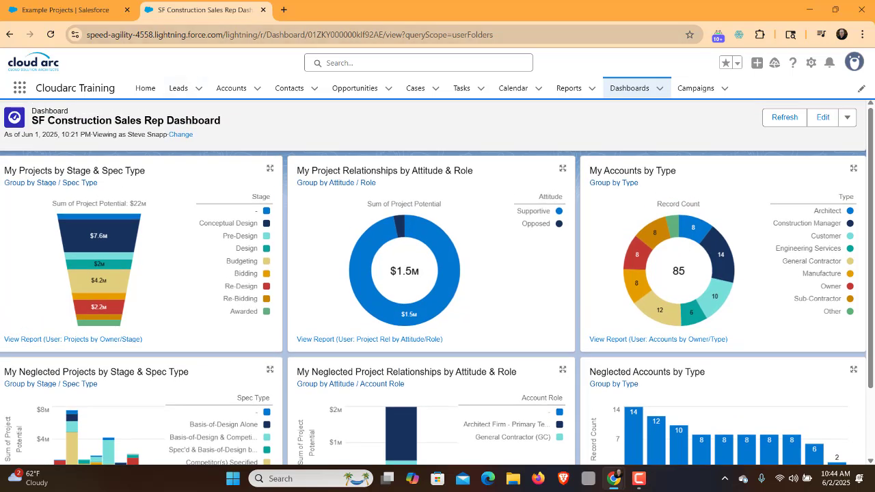
pyautogui.hotkey('ctrl', 'Tab')
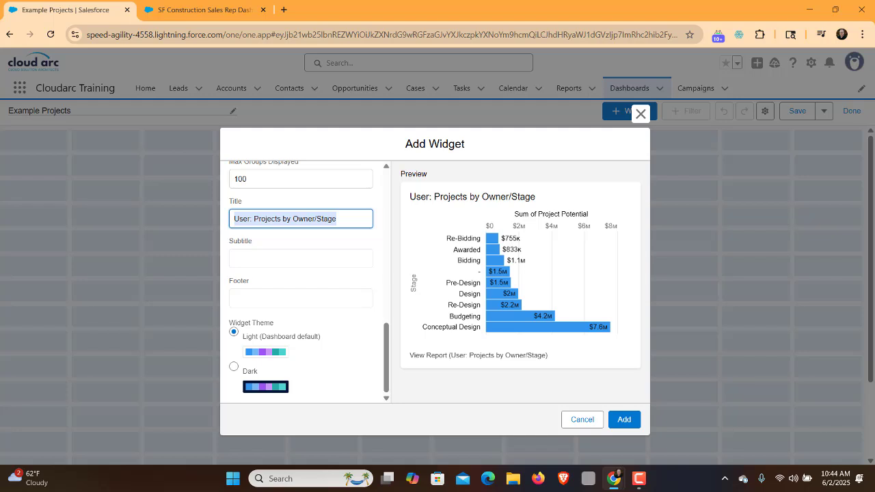
# Review the bar chart widget's settings from the report and chart type through the subtitle, footer and widget theme
pyautogui.scroll(10, 308, 280)
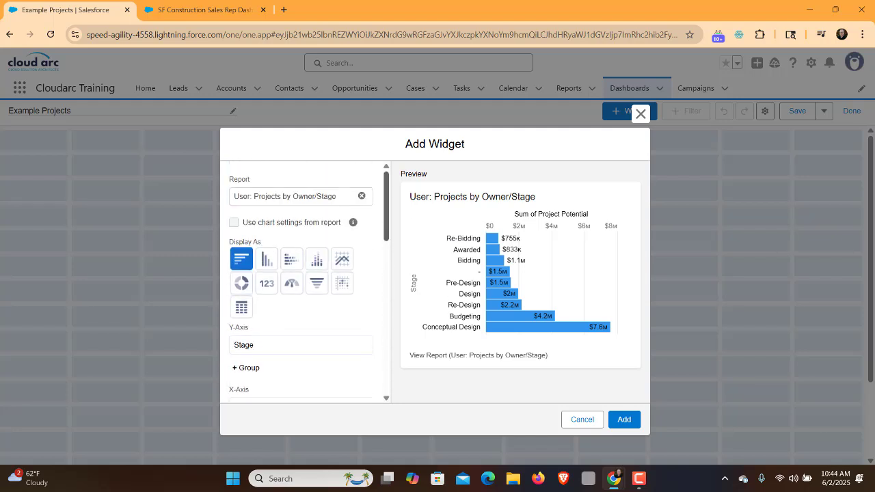
pyautogui.scroll(-6, 307, 280)
pyautogui.scroll(-3, 308, 280)
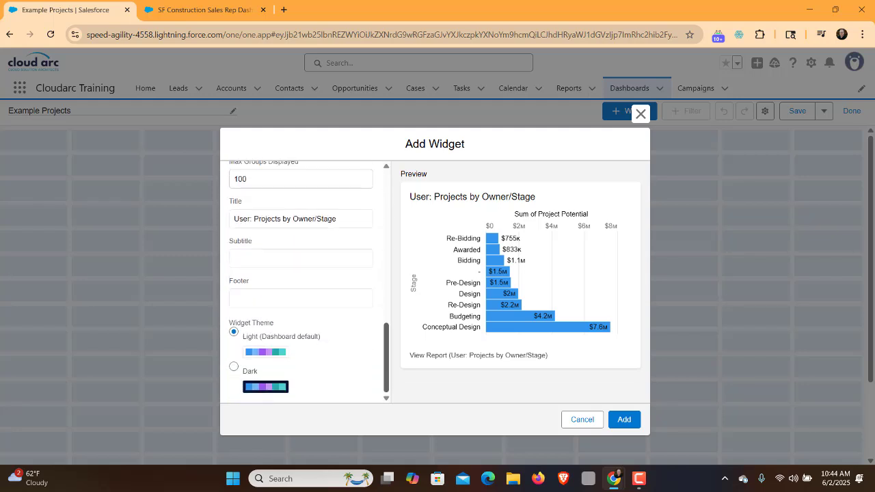
pyautogui.scroll(10, 308, 280)
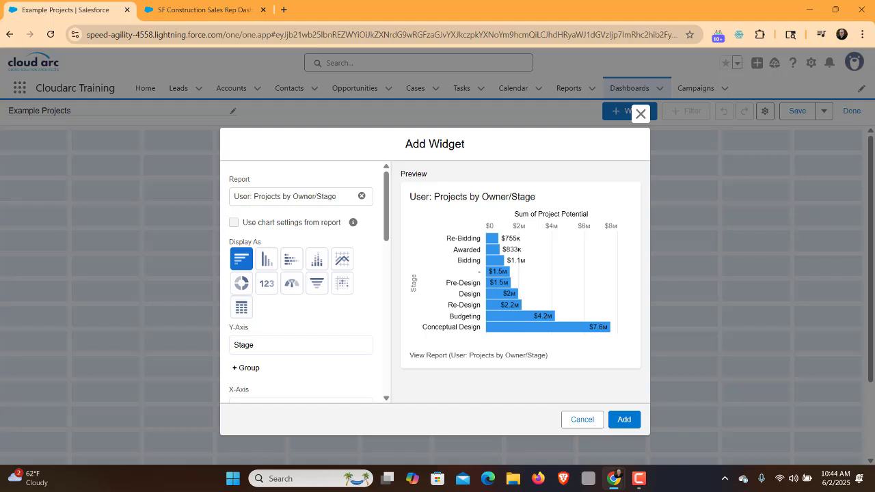
pyautogui.scroll(-2, 307, 280)
pyautogui.scroll(2, 308, 281)
# Sort the bar chart by Stage and add the widget to the Example Projects dashboard
pyautogui.scroll(-4, 308, 281)
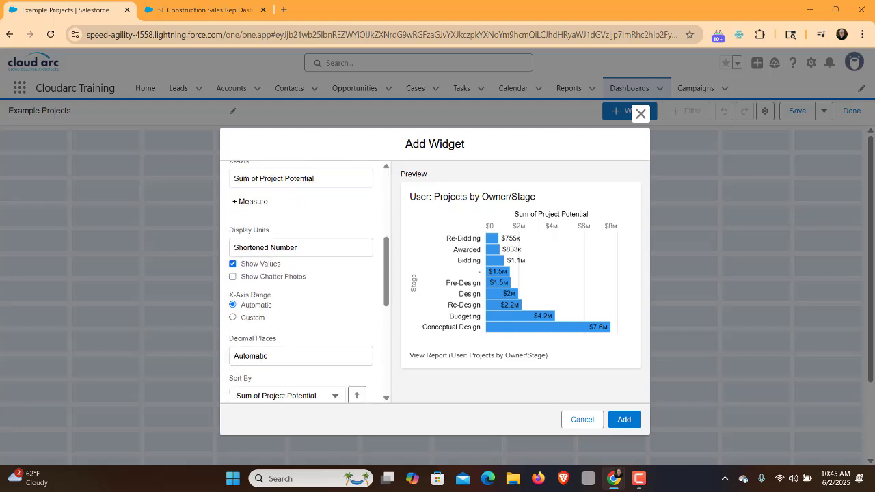
pyautogui.scroll(-2, 307, 282)
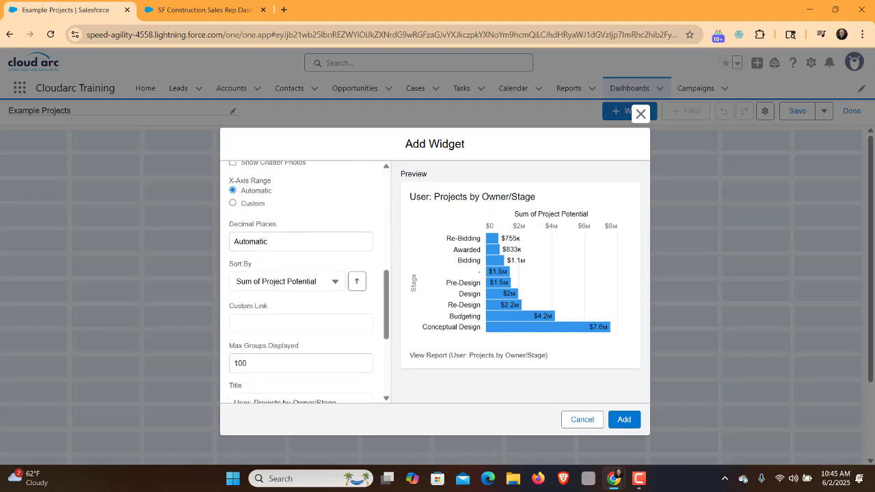
pyautogui.click(298, 282)
pyautogui.click(257, 304)
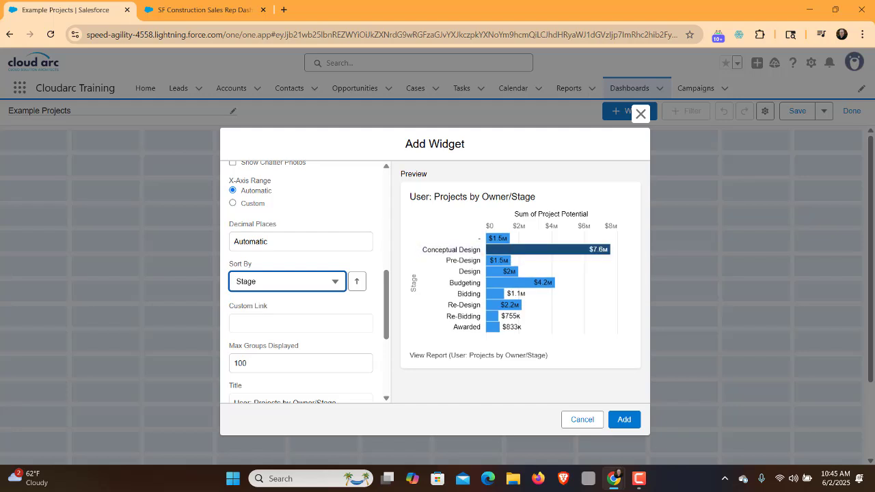
pyautogui.click(625, 419)
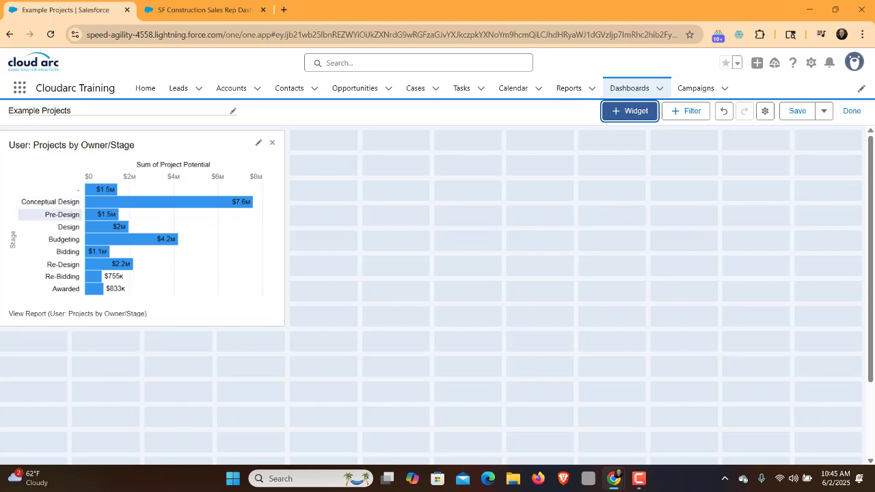
pyautogui.scroll(-3, 437, 294)
pyautogui.scroll(3, 438, 294)
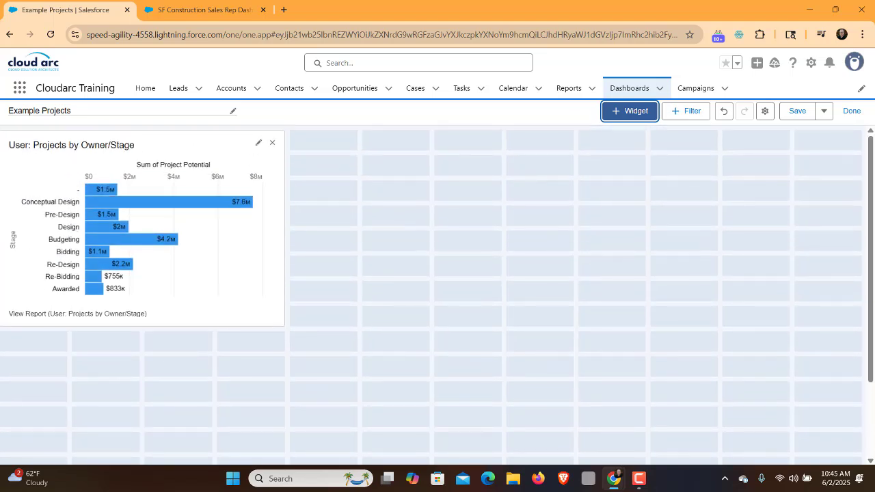
pyautogui.moveTo(164, 145)
pyautogui.mouseDown()
pyautogui.moveTo(251, 169)
pyautogui.moveTo(634, 191)
pyautogui.moveTo(165, 147)
pyautogui.mouseUp()
# Start a second chart widget from the User: Projects by Owner/Stage report
pyautogui.click(630, 111)
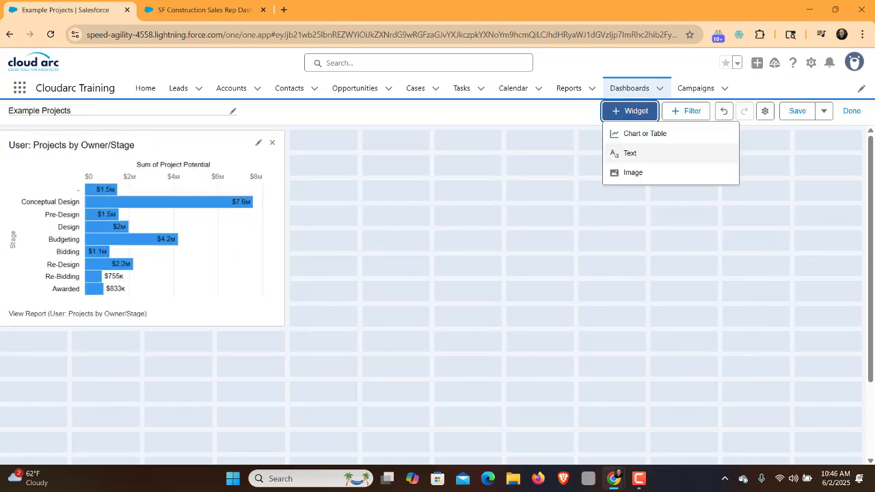
pyautogui.click(645, 134)
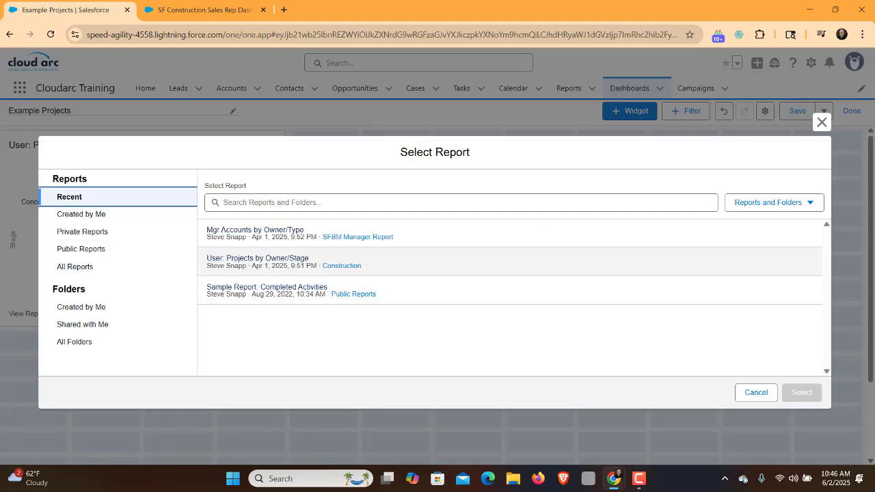
pyautogui.click(273, 261)
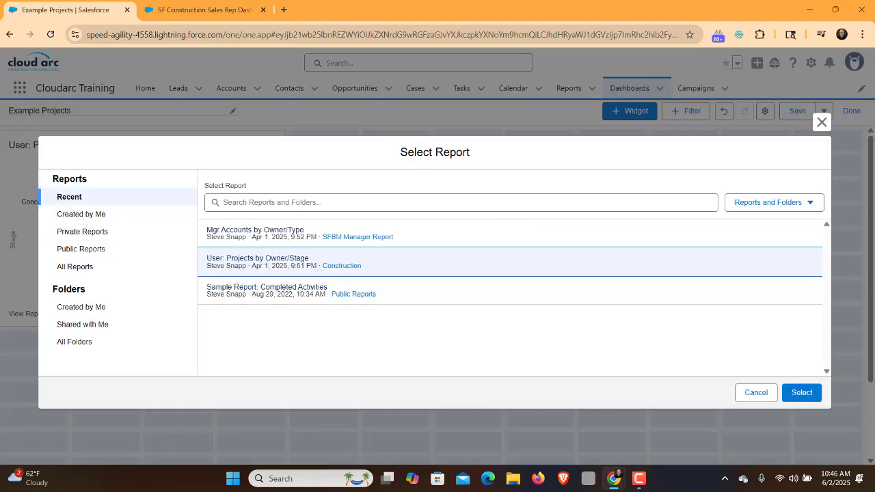
pyautogui.click(802, 392)
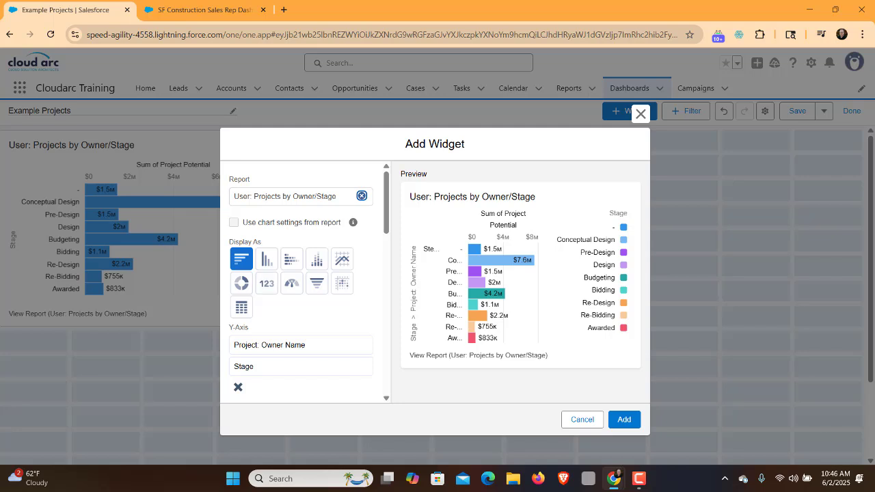
# Display the widget as a funnel chart coloured by Stage and add it to the Example Projects dashboard
pyautogui.click(317, 283)
pyautogui.scroll(-2, 317, 284)
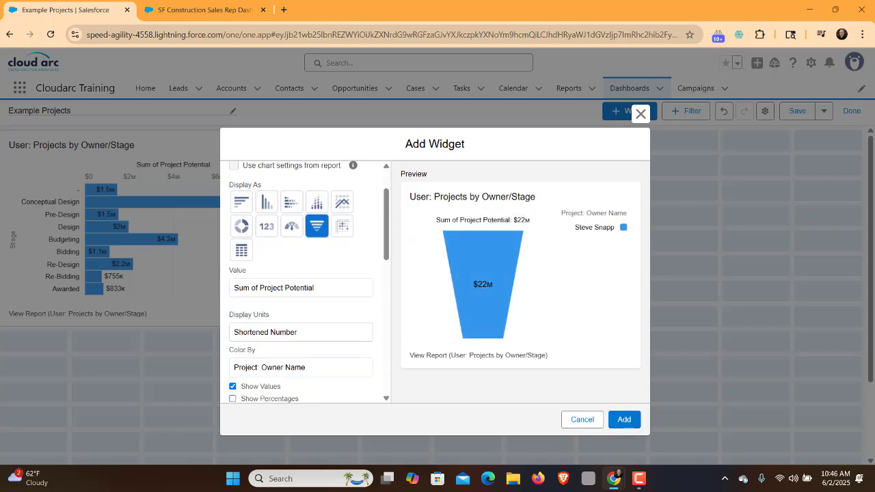
pyautogui.click(301, 311)
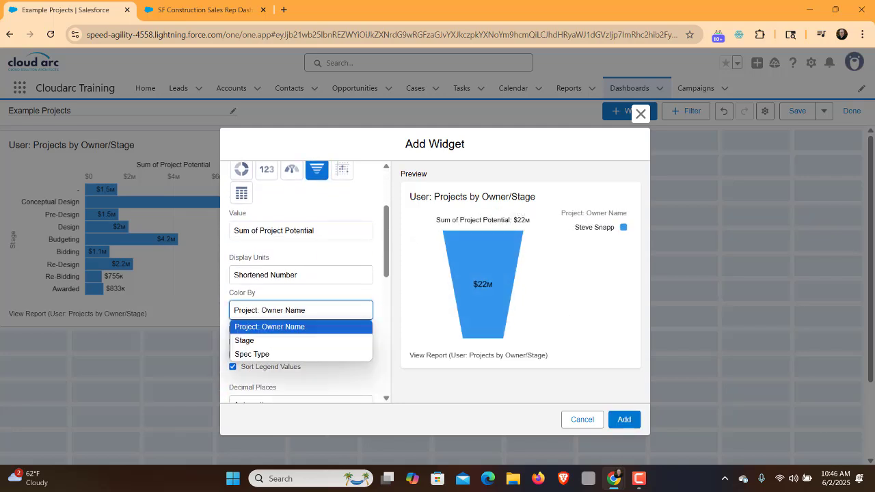
pyautogui.click(274, 340)
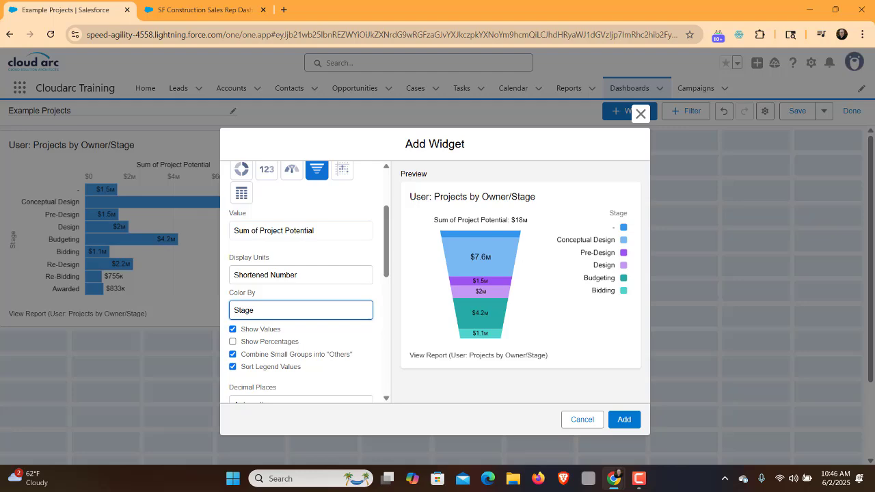
pyautogui.click(624, 419)
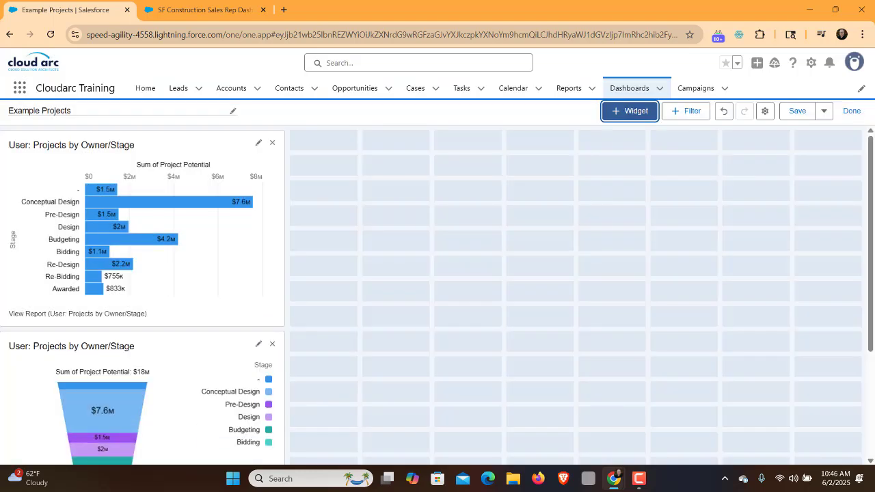
# Move the funnel widget beside the bar chart and shrink it to three columns by four rows
pyautogui.moveTo(157, 352); pyautogui.dragTo(461, 159)
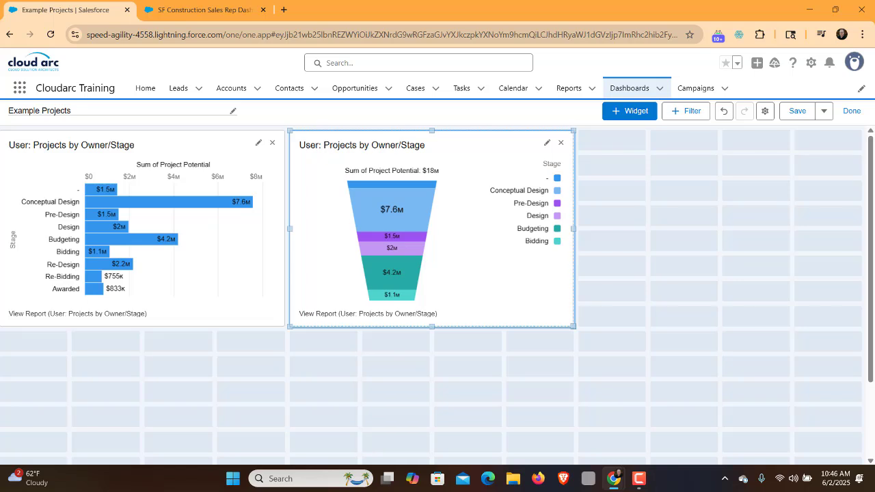
pyautogui.moveTo(574, 327); pyautogui.dragTo(480, 234)
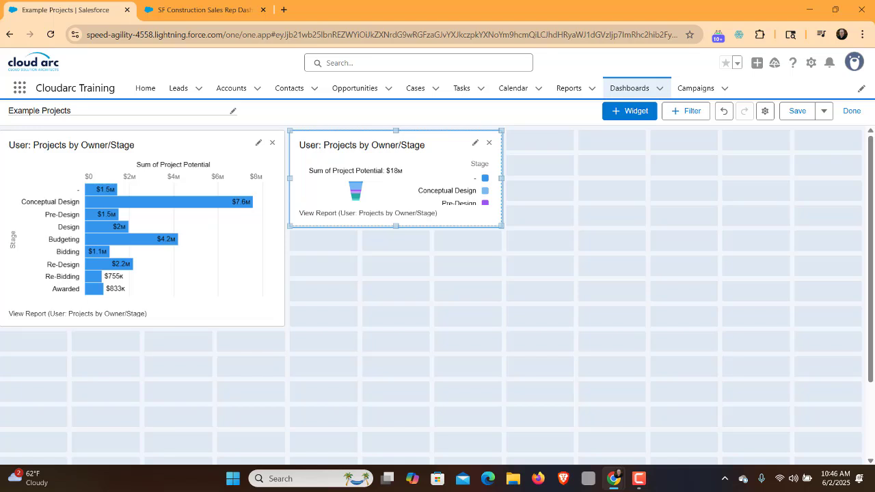
# Add a metric widget for the total project potential between the bar chart and the funnel widget
pyautogui.click(629, 111)
pyautogui.click(633, 134)
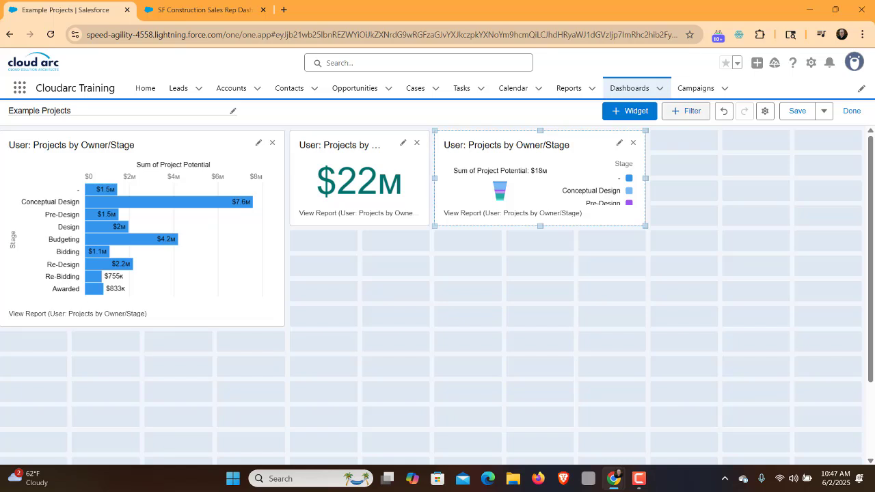
# Start a new dashboard filter and browse the project fields available to filter by
pyautogui.click(686, 111)
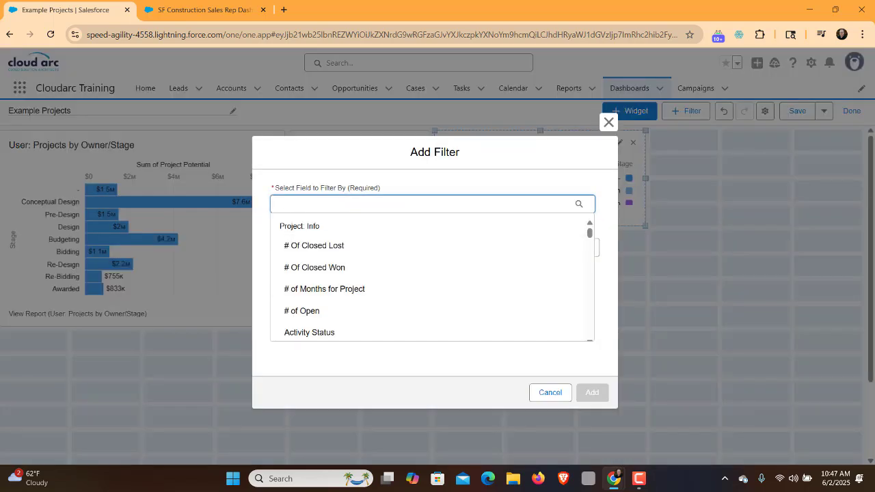
pyautogui.scroll(-2, 433, 281)
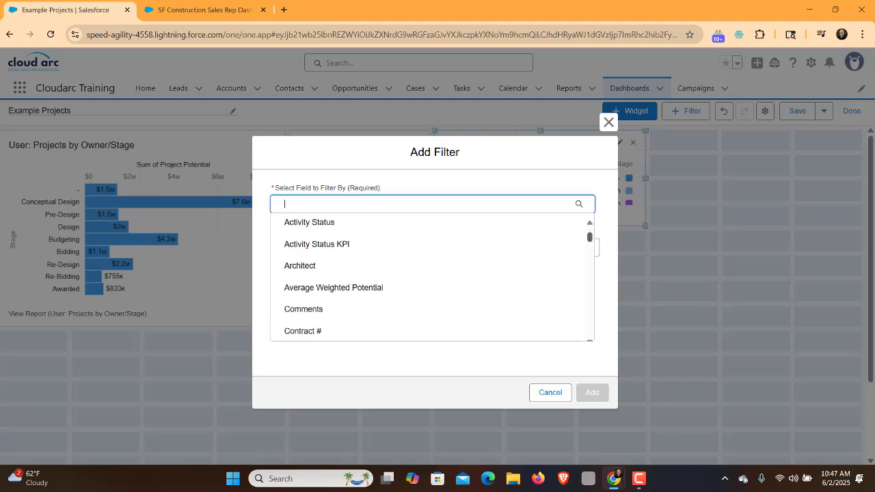
pyautogui.scroll(-2, 432, 281)
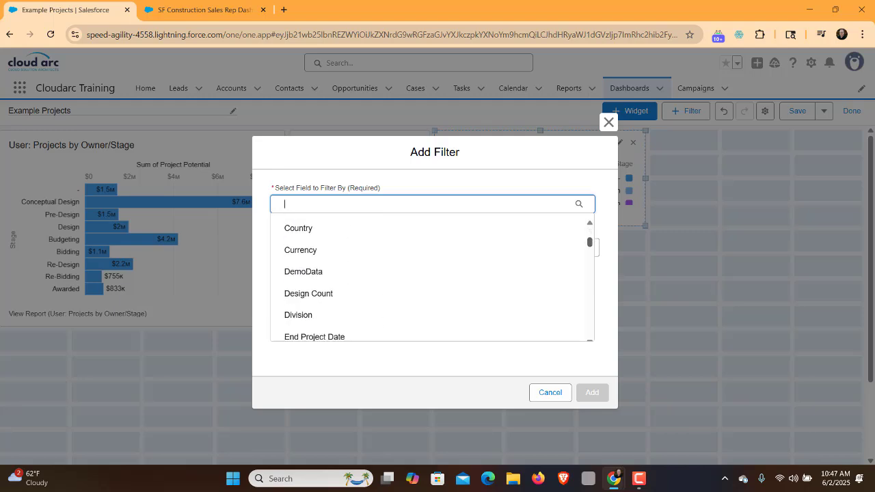
pyautogui.scroll(-4, 432, 281)
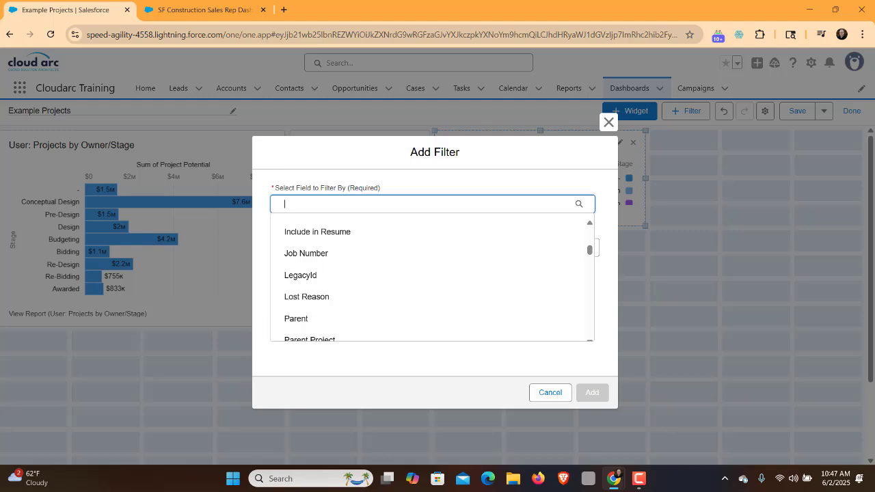
# Check the additional actions available on the SF Construction Sales Rep Dashboard and return to the Example Projects dashboard
pyautogui.hotkey('ctrl', 'Tab')
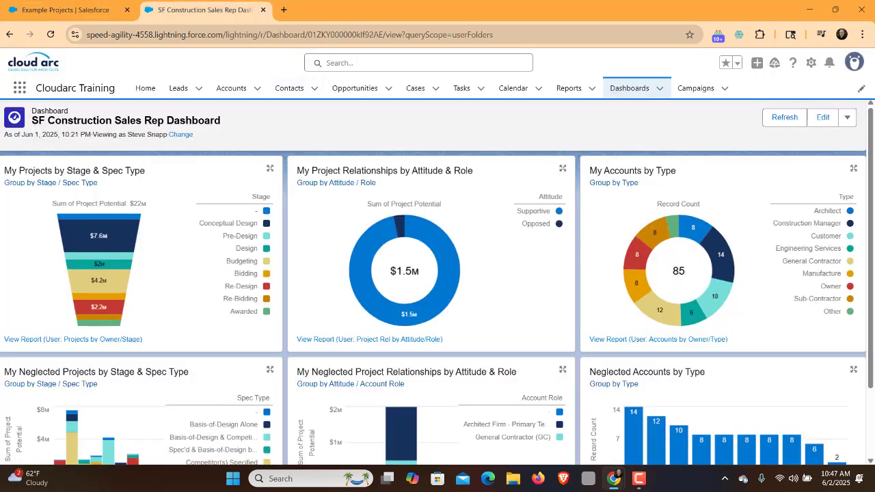
pyautogui.click(847, 117)
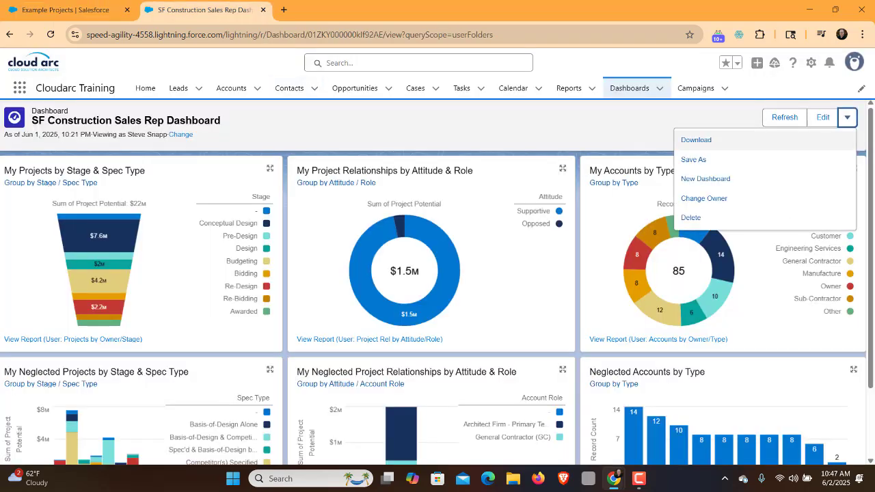
pyautogui.click(752, 273)
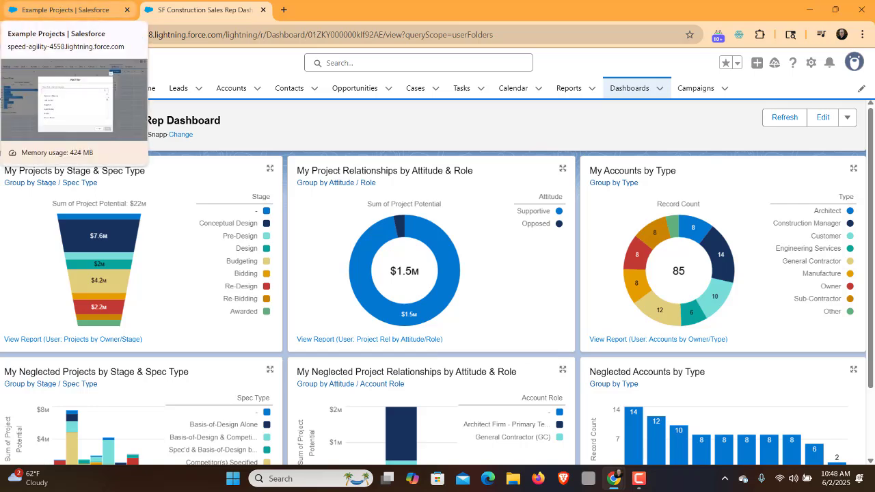
pyautogui.click(68, 9)
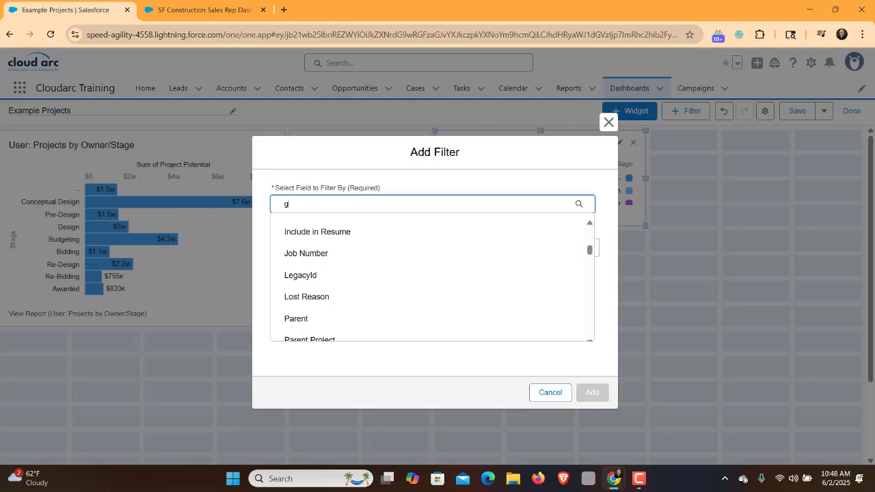
# Search the filter fields for region, zone and area, and cancel the new filter
pyautogui.press('BackSpace')
pyautogui.write('region')
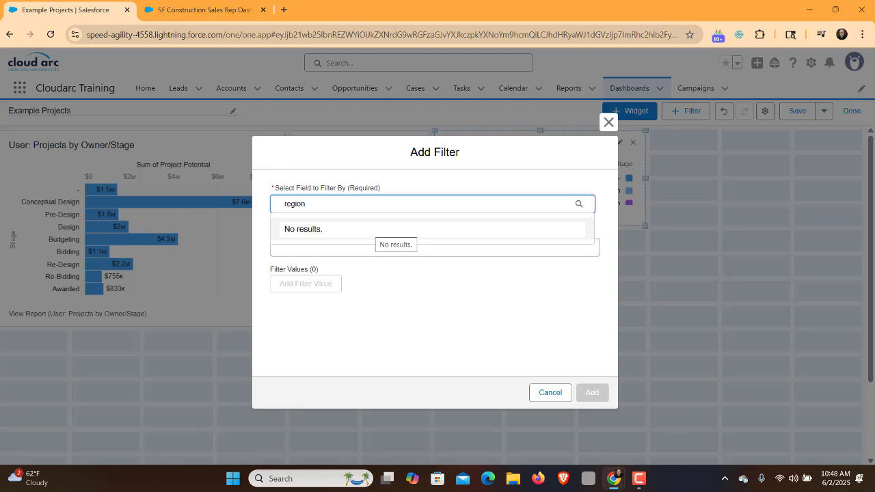
pyautogui.press('BackSpace')
pyautogui.press('BackSpace')
pyautogui.press('BackSpace')
pyautogui.press('BackSpace')
pyautogui.press('BackSpace')
pyautogui.press('BackSpace')
pyautogui.write('zone')
pyautogui.press('BackSpace')
pyautogui.press('BackSpace')
pyautogui.press('BackSpace')
pyautogui.press('BackSpace')
pyautogui.write('area')
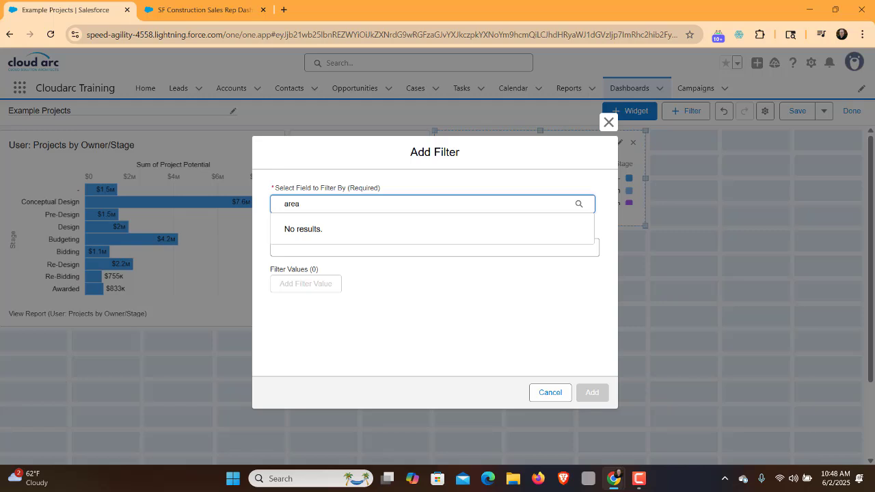
pyautogui.click(550, 393)
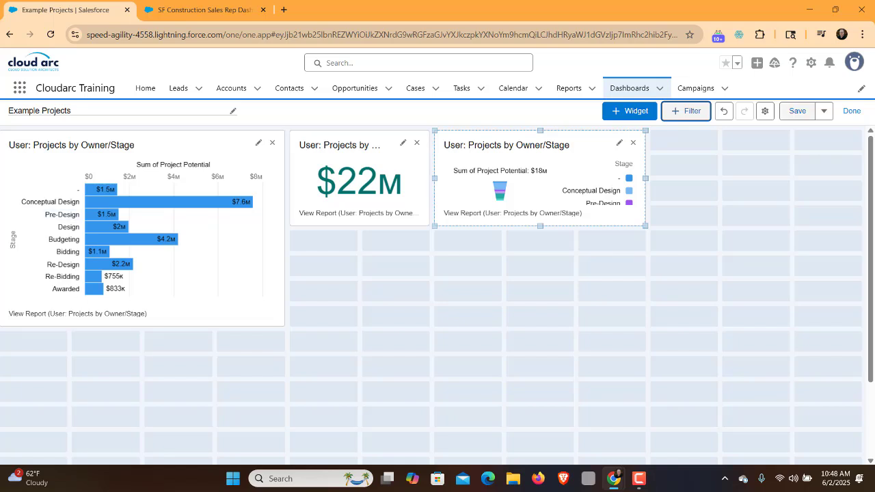
# Save the Example Projects dashboard and finish editing it
pyautogui.click(797, 111)
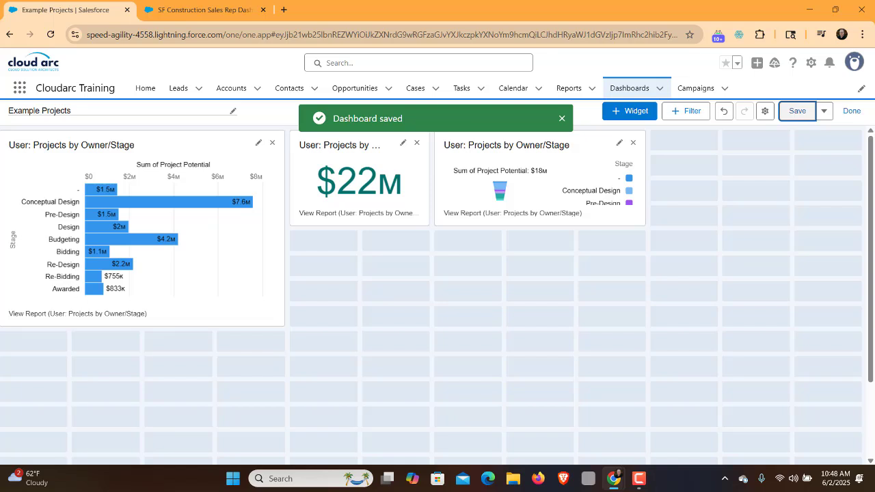
pyautogui.click(852, 111)
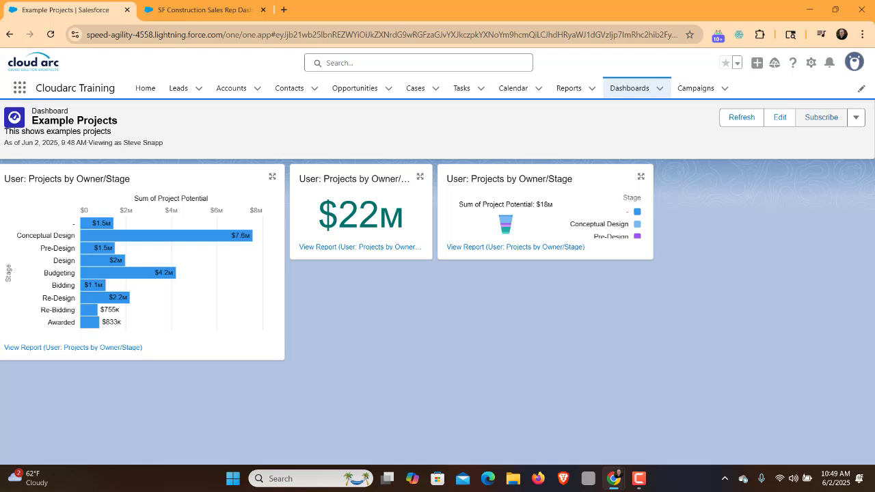
# Review the dashboard subscription's frequency, day, time and recipient settings, and close them without saving
pyautogui.click(821, 117)
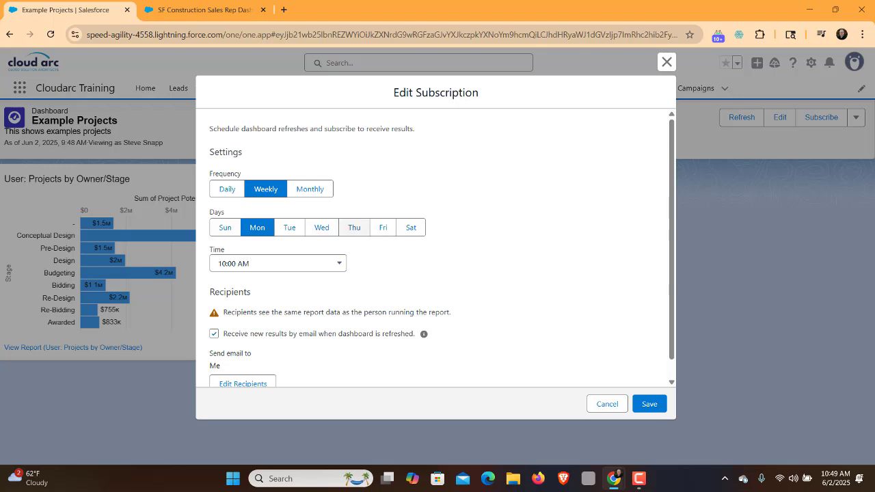
pyautogui.scroll(-1, 354, 227)
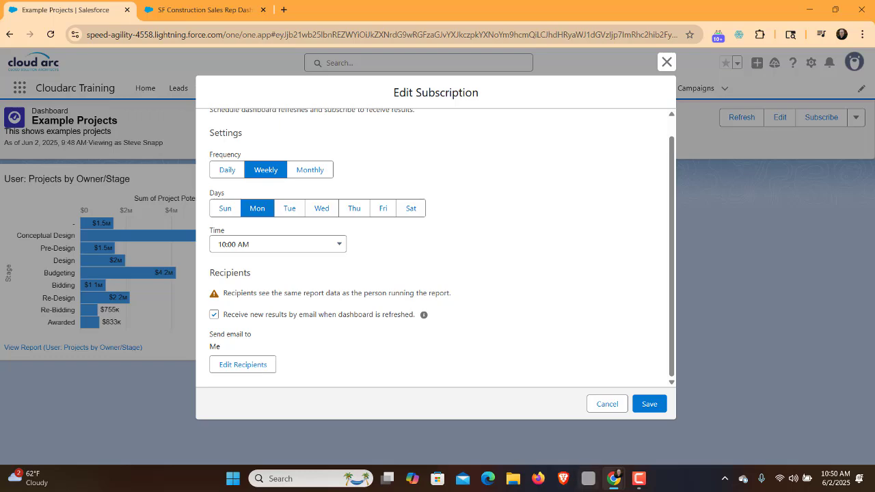
pyautogui.click(607, 404)
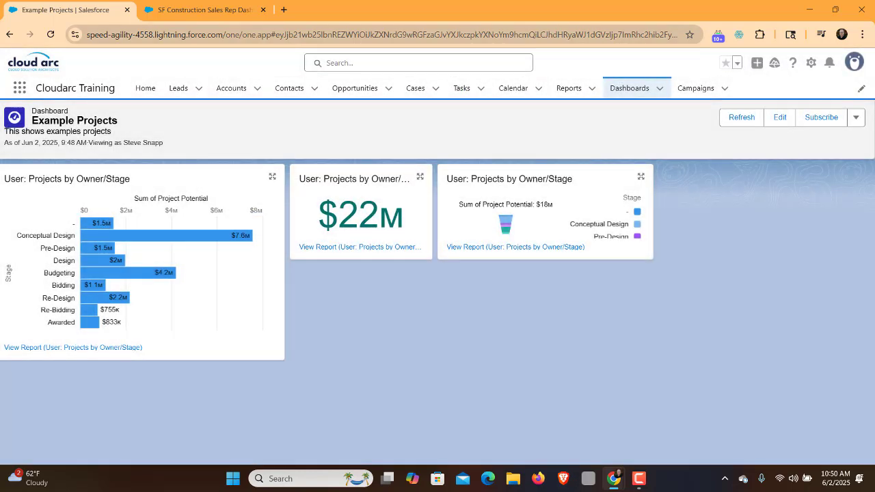
# Look over the widgets on the SF Construction Sales Rep Dashboard and return to the Example Projects dashboard
pyautogui.click(204, 10)
pyautogui.scroll(-2, 437, 282)
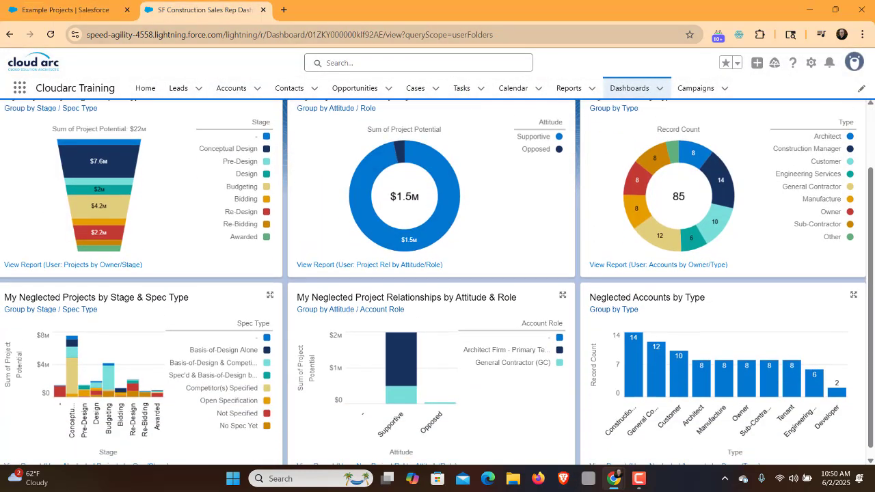
pyautogui.scroll(2, 438, 282)
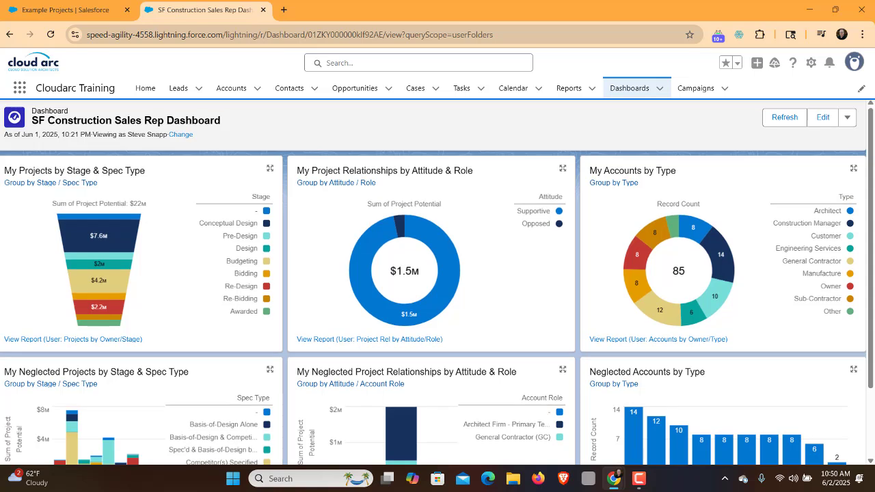
pyautogui.click(68, 10)
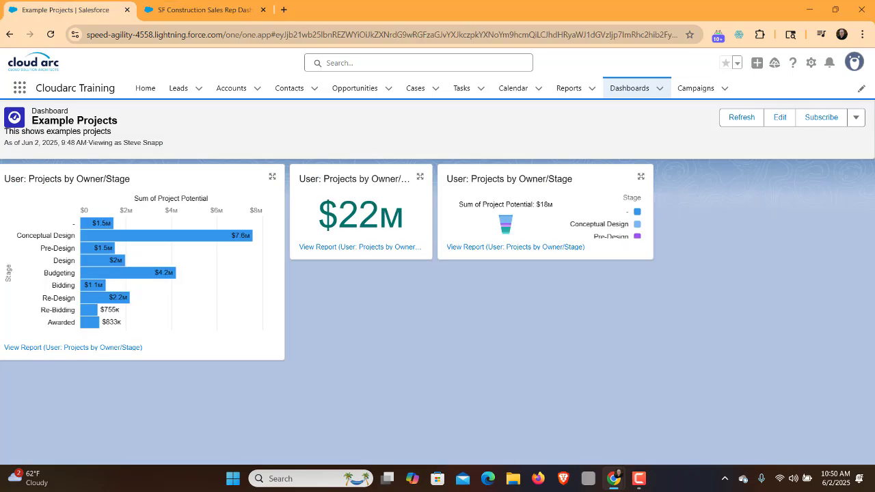
# Reopen the Example Projects dashboard for editing and select the metric widget
pyautogui.click(780, 117)
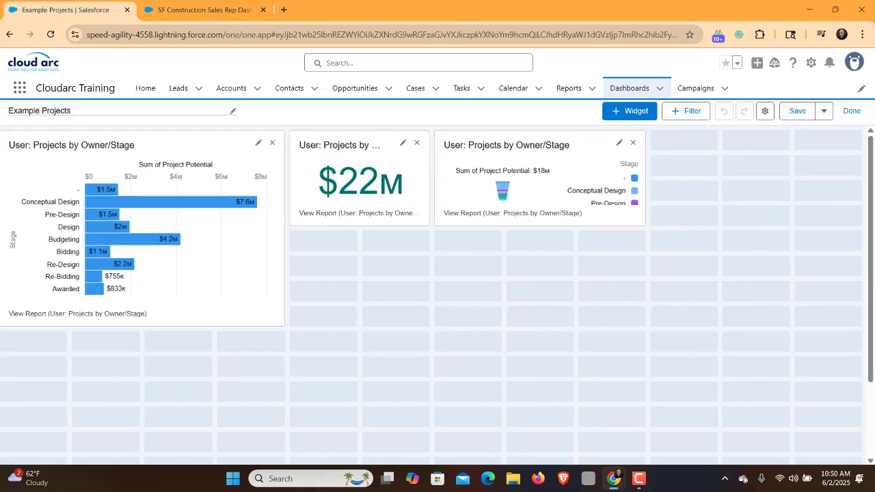
pyautogui.moveTo(171, 151)
pyautogui.mouseDown()
pyautogui.moveTo(205, 230)
pyautogui.moveTo(171, 153)
pyautogui.mouseUp()
pyautogui.moveTo(356, 156)
pyautogui.mouseDown()
pyautogui.moveTo(381, 248)
pyautogui.moveTo(202, 320)
pyautogui.moveTo(355, 156)
pyautogui.mouseUp()
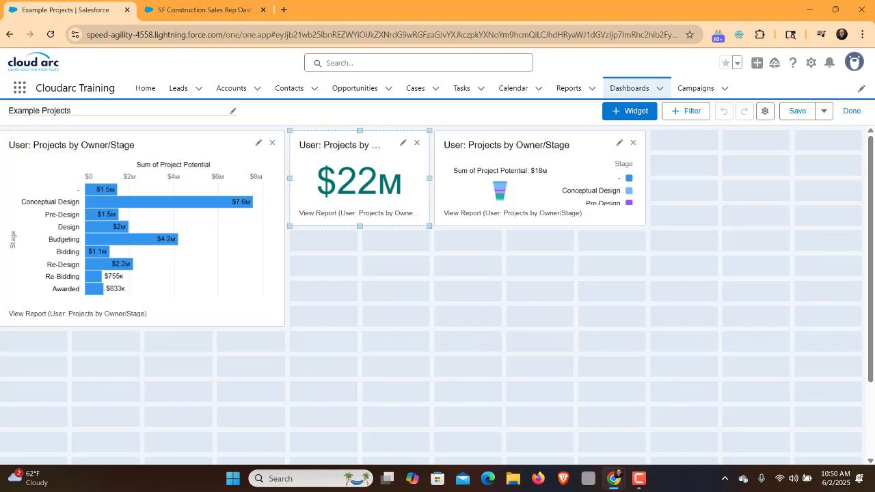
# Examine the chart types, titles and groupings on the SF Construction Sales Rep Dashboard, and go back to the Example Projects editor
pyautogui.click(198, 9)
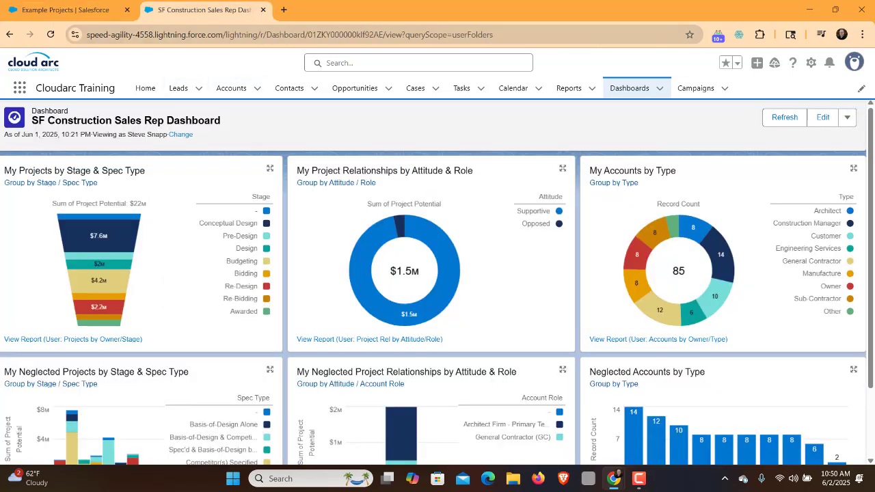
pyautogui.scroll(-2, 382, 240)
pyautogui.scroll(1, 383, 239)
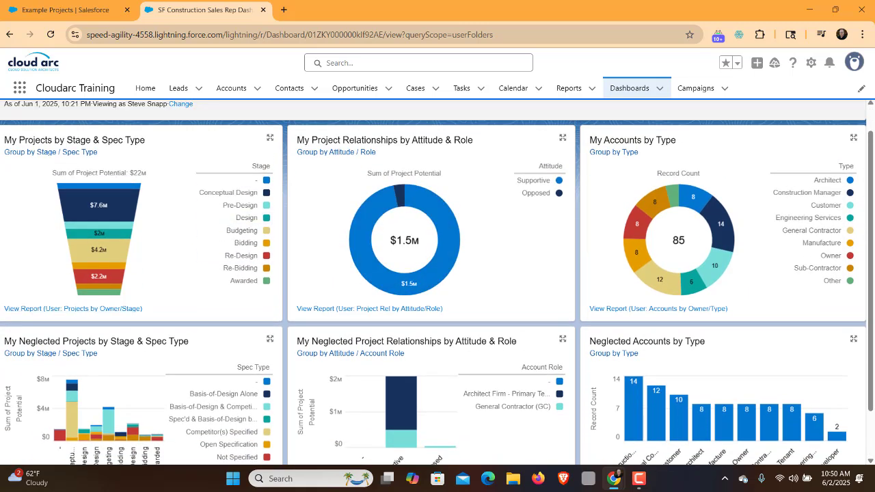
pyautogui.scroll(-1, 438, 280)
pyautogui.scroll(2, 438, 280)
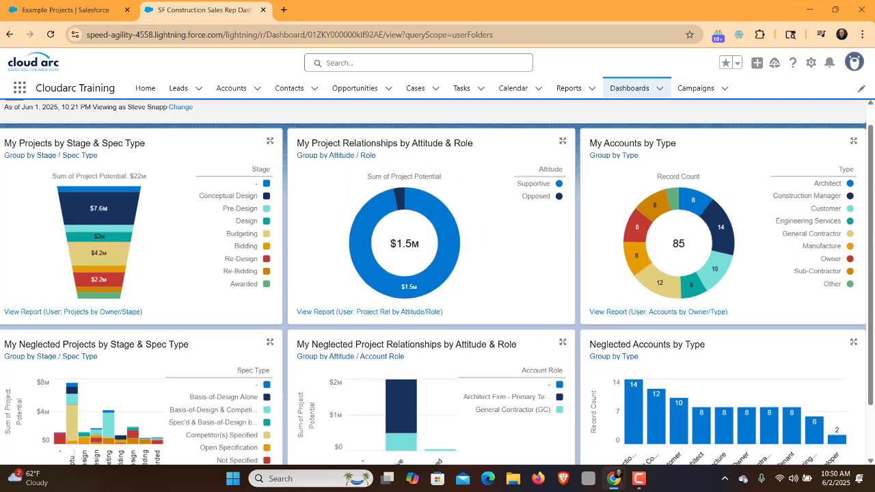
pyautogui.scroll(-1, 437, 280)
pyautogui.scroll(1, 437, 280)
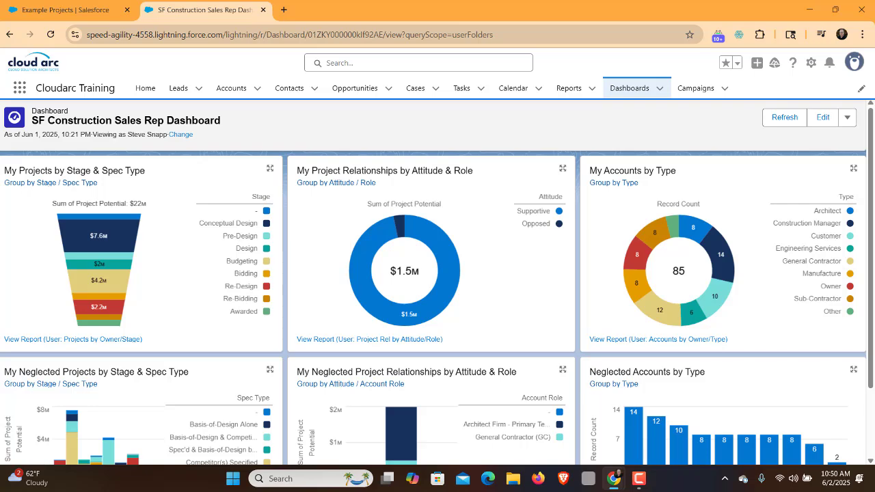
pyautogui.scroll(-1, 438, 281)
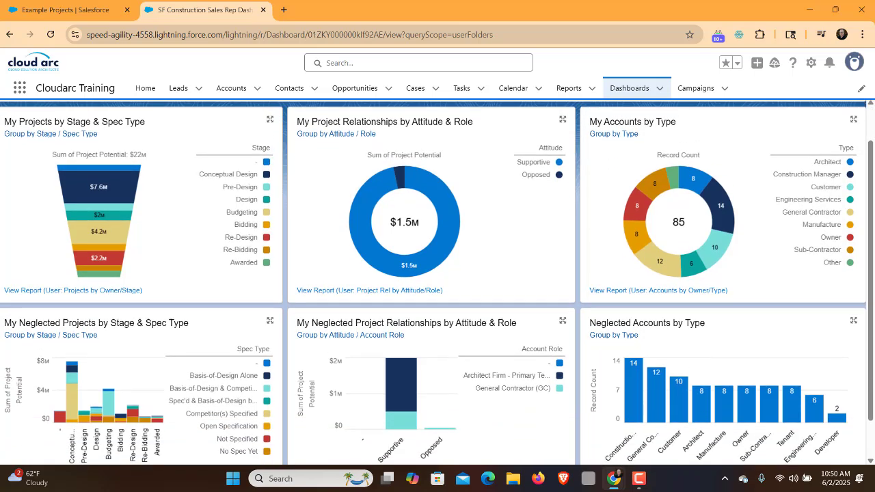
pyautogui.scroll(1, 437, 280)
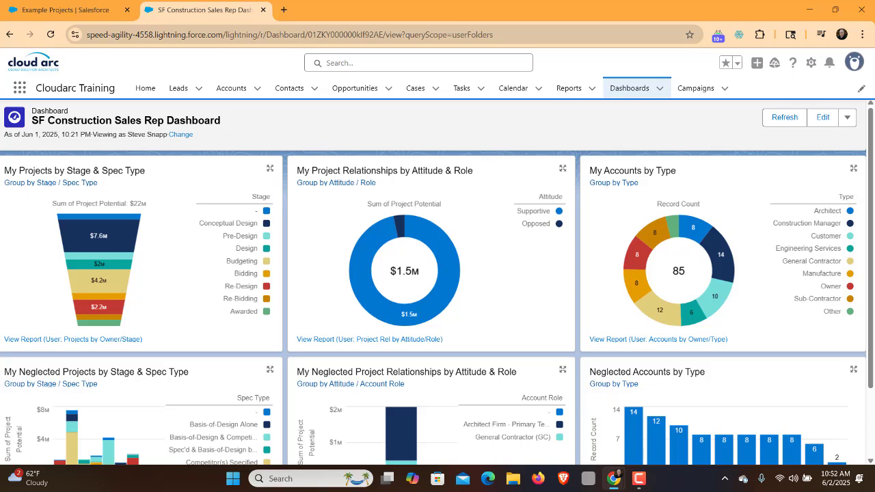
pyautogui.moveTo(102, 236)
pyautogui.click(66, 10)
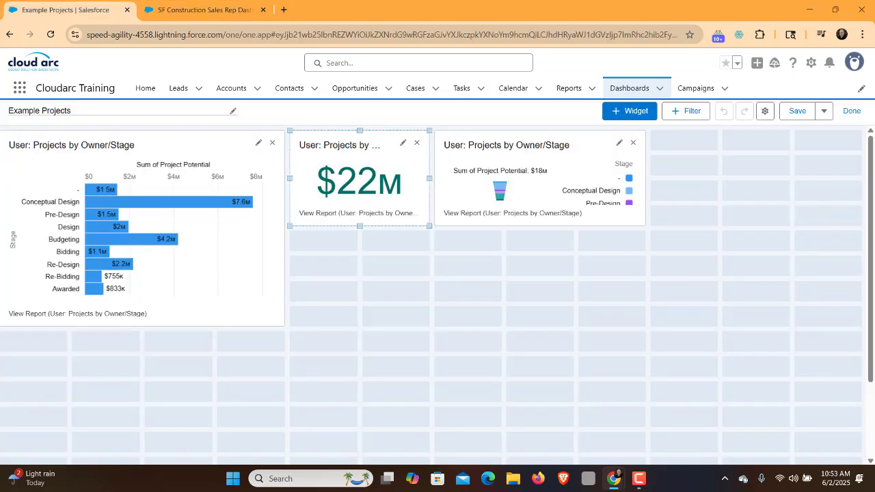
# Place the funnel widget directly beside the bar chart and remove the metric widget from the dashboard
pyautogui.moveTo(362, 182); pyautogui.dragTo(528, 349)
pyautogui.moveTo(548, 180); pyautogui.dragTo(400, 183)
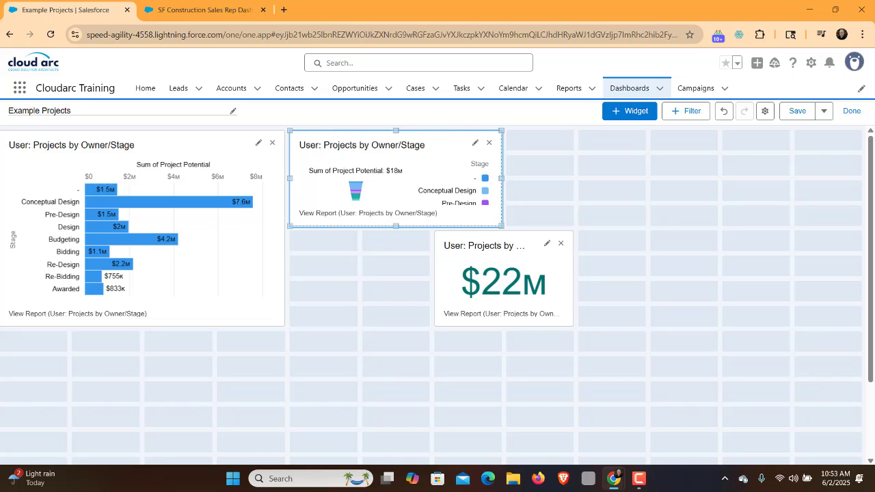
pyautogui.click(560, 243)
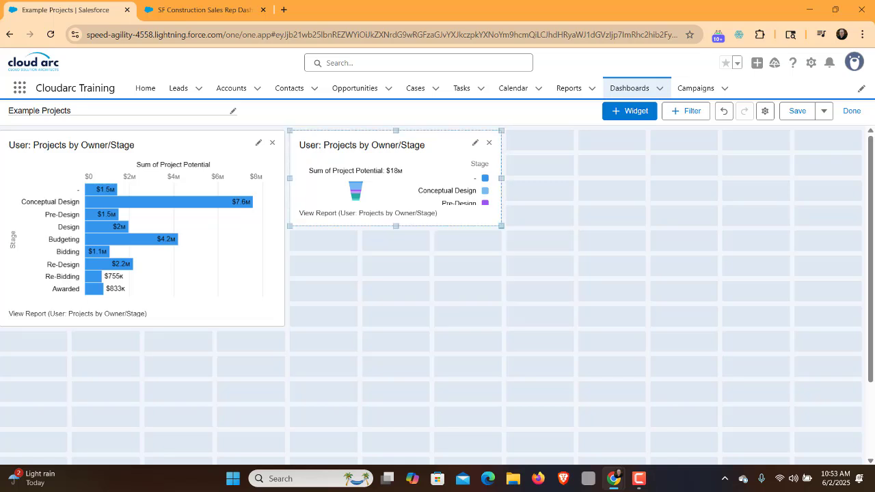
# Enlarge the funnel widget to the bar chart's size and swap the two so the funnel comes first
pyautogui.moveTo(501, 226); pyautogui.dragTo(527, 326)
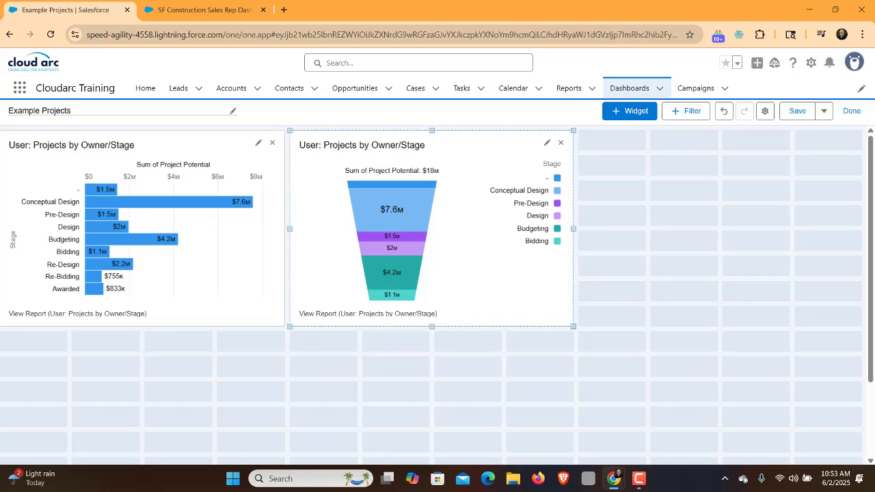
pyautogui.moveTo(452, 148); pyautogui.dragTo(155, 148)
pyautogui.moveTo(185, 347)
pyautogui.mouseDown()
pyautogui.moveTo(388, 316)
pyautogui.moveTo(471, 143)
pyautogui.moveTo(480, 152)
pyautogui.mouseUp()
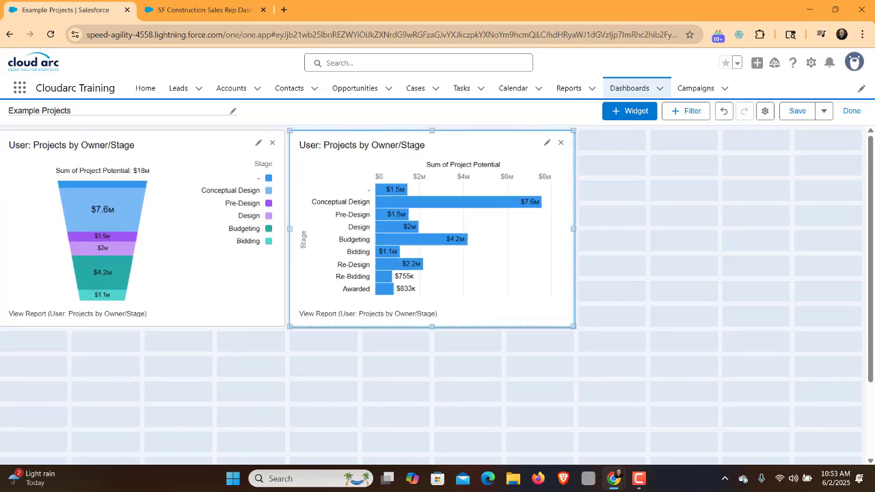
# Change the bar chart widget to a stacked vertical bar chart with Project: Owner Name on the X-axis
pyautogui.click(547, 143)
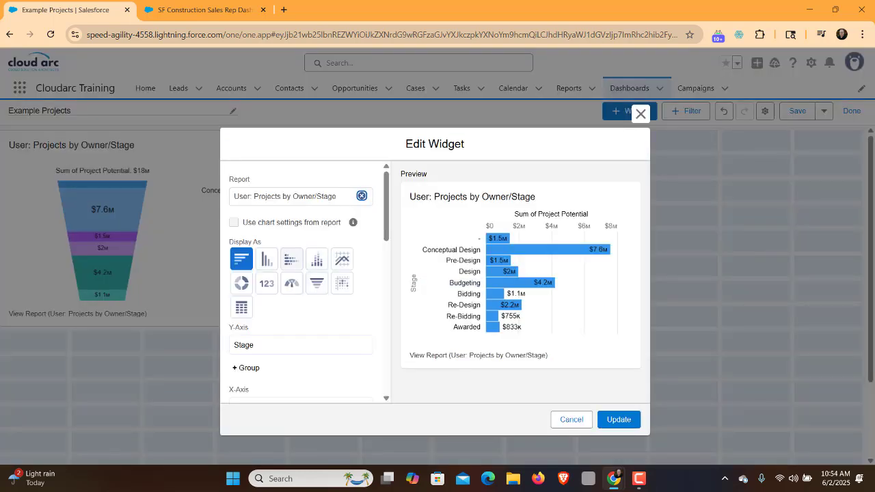
pyautogui.click(316, 258)
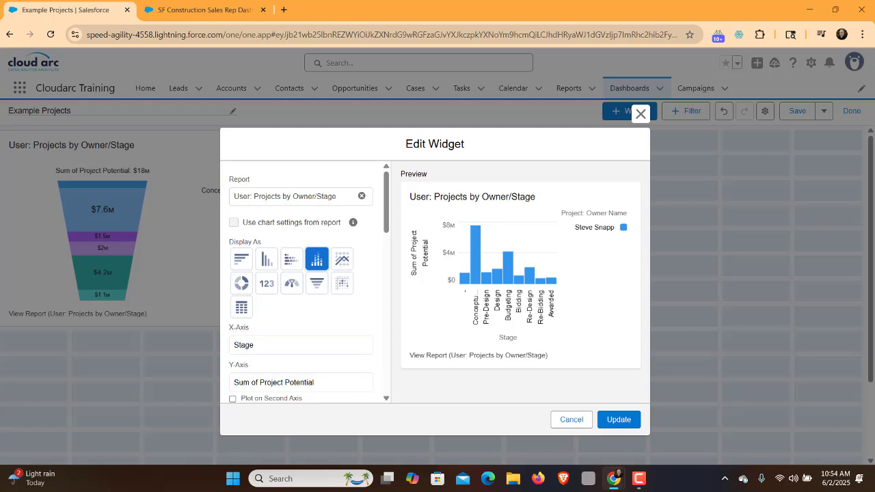
pyautogui.scroll(-1, 308, 286)
pyautogui.click(301, 288)
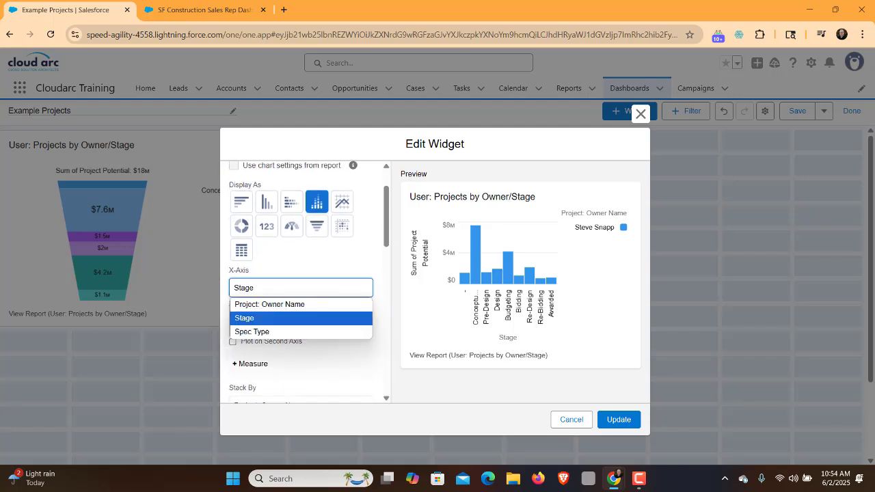
pyautogui.click(287, 304)
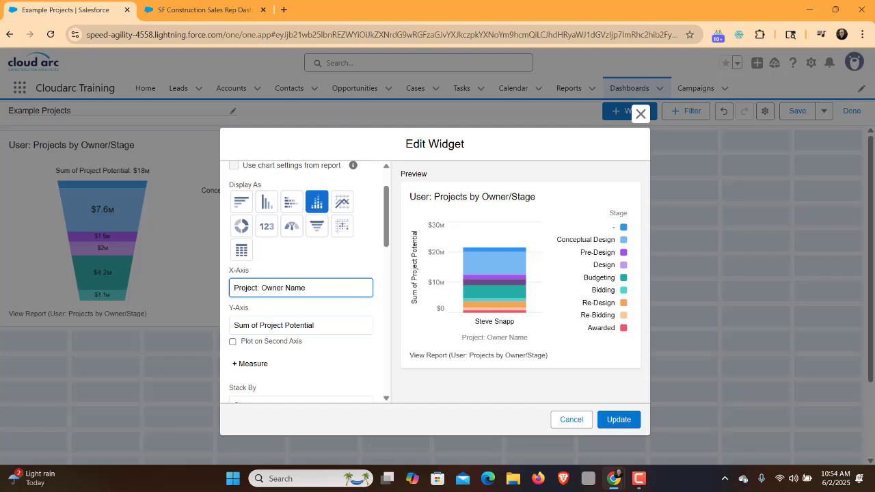
pyautogui.click(619, 419)
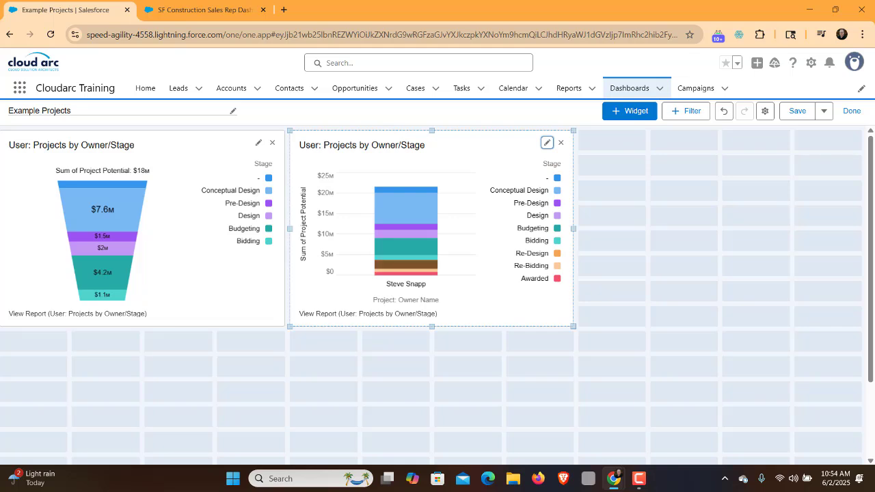
# Save the Example Projects dashboard and finish editing it
pyautogui.moveTo(406, 264)
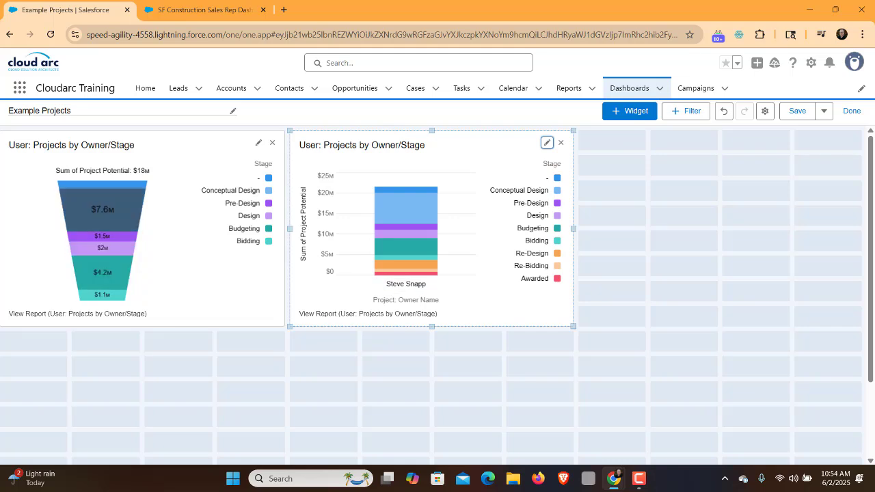
pyautogui.moveTo(103, 209)
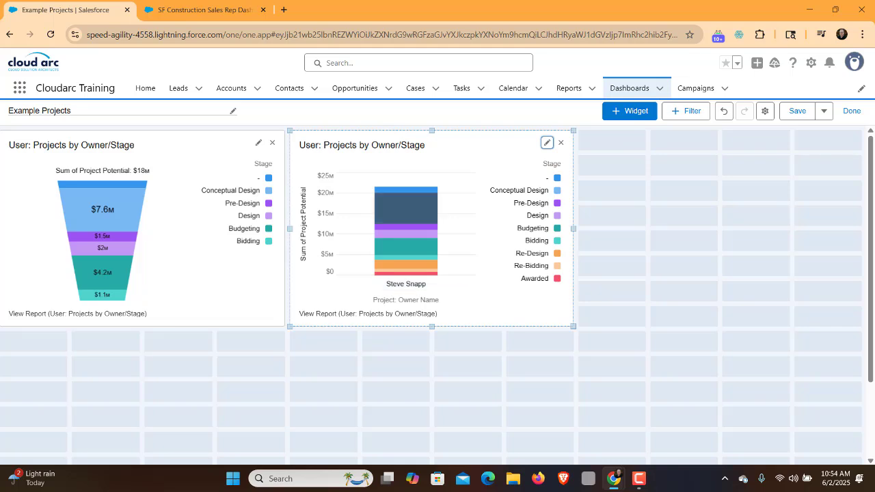
pyautogui.moveTo(406, 208)
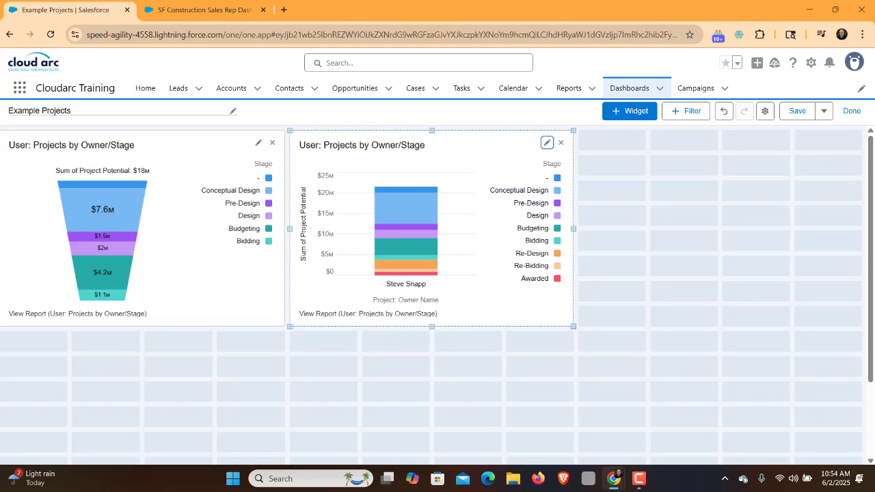
pyautogui.click(797, 111)
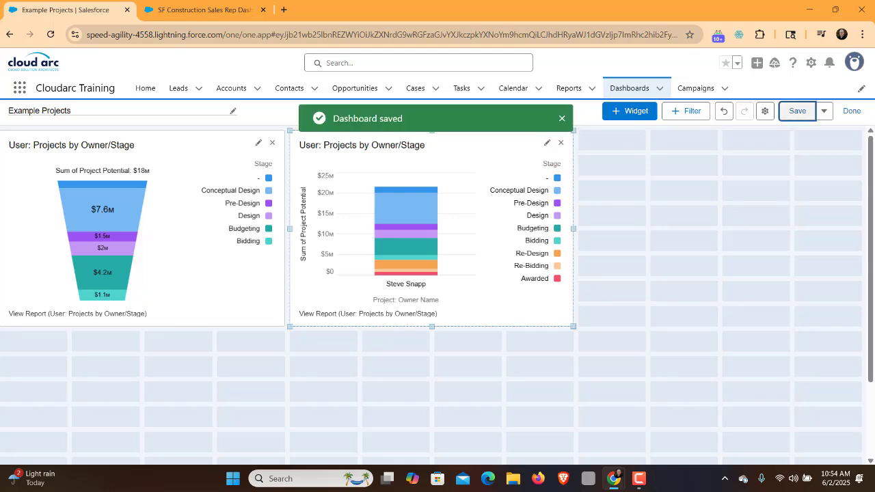
pyautogui.click(852, 111)
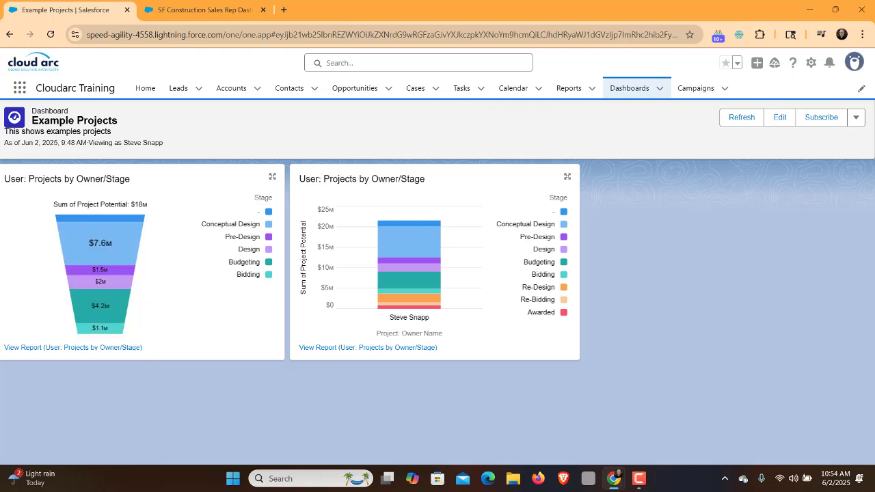
# Compare the Example Projects charts with the project, relationship and account widgets on the SF Construction Sales Rep Dashboard
pyautogui.moveTo(390, 236)
pyautogui.moveTo(409, 298)
pyautogui.hotkey('ctrl', 'Tab')
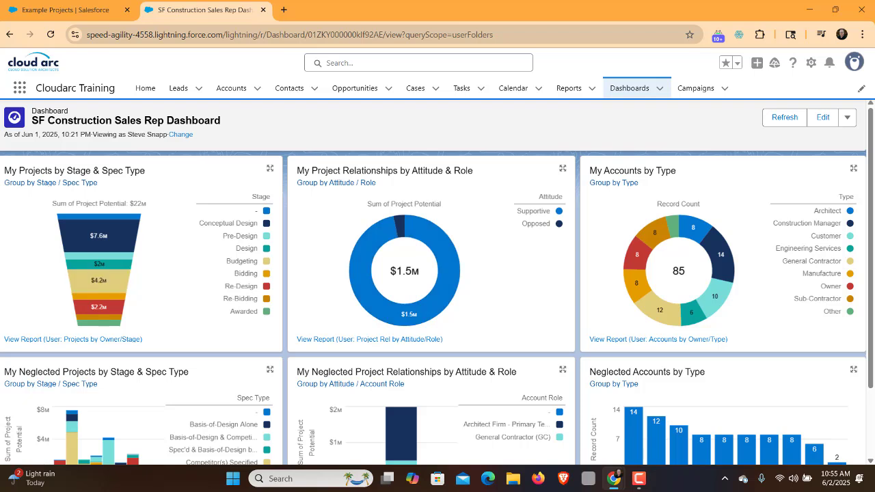
pyautogui.scroll(-2, 376, 451)
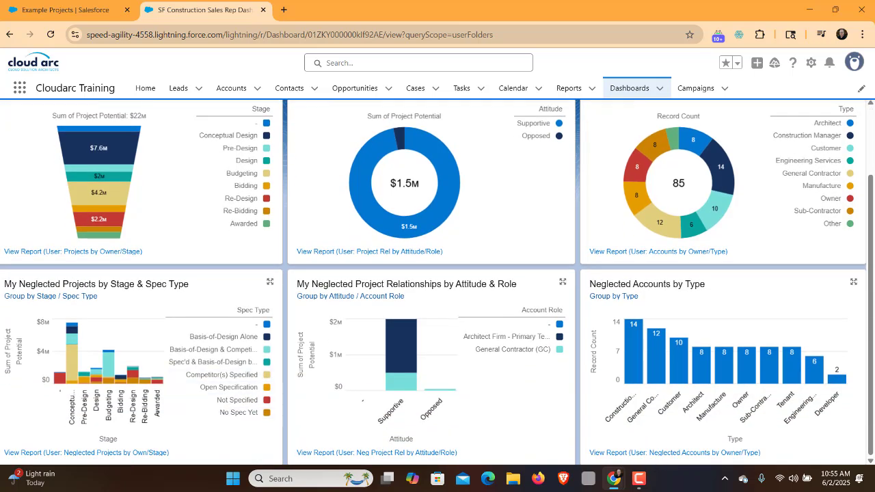
pyautogui.scroll(2, 226, 413)
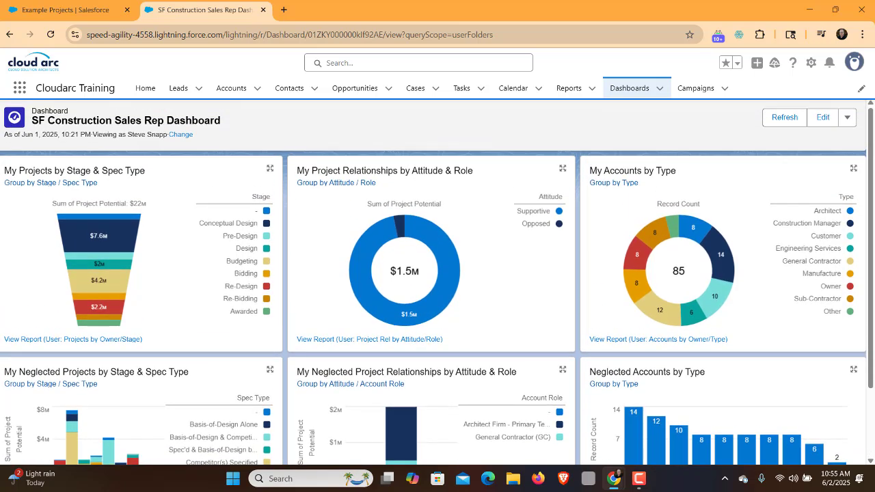